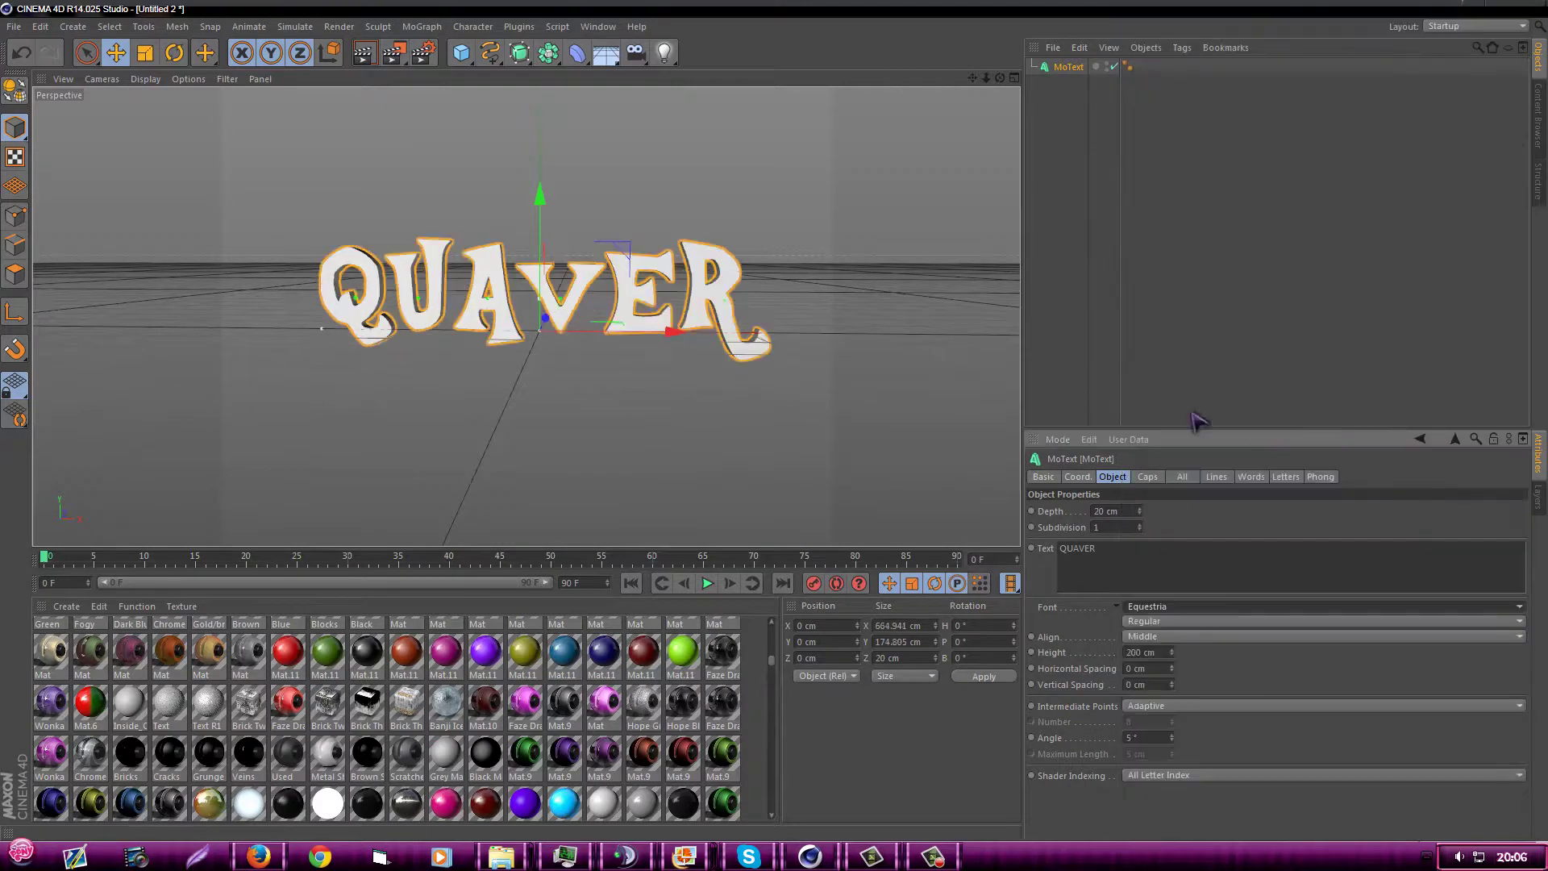
# - Try the Dream MMA, Kornucopia and TROLL fonts, among others, on the QUAVER text
pyautogui.keyDown('alt'); pyautogui.moveTo(632, 355); pyautogui.dragTo(721, 310); pyautogui.keyUp('alt')
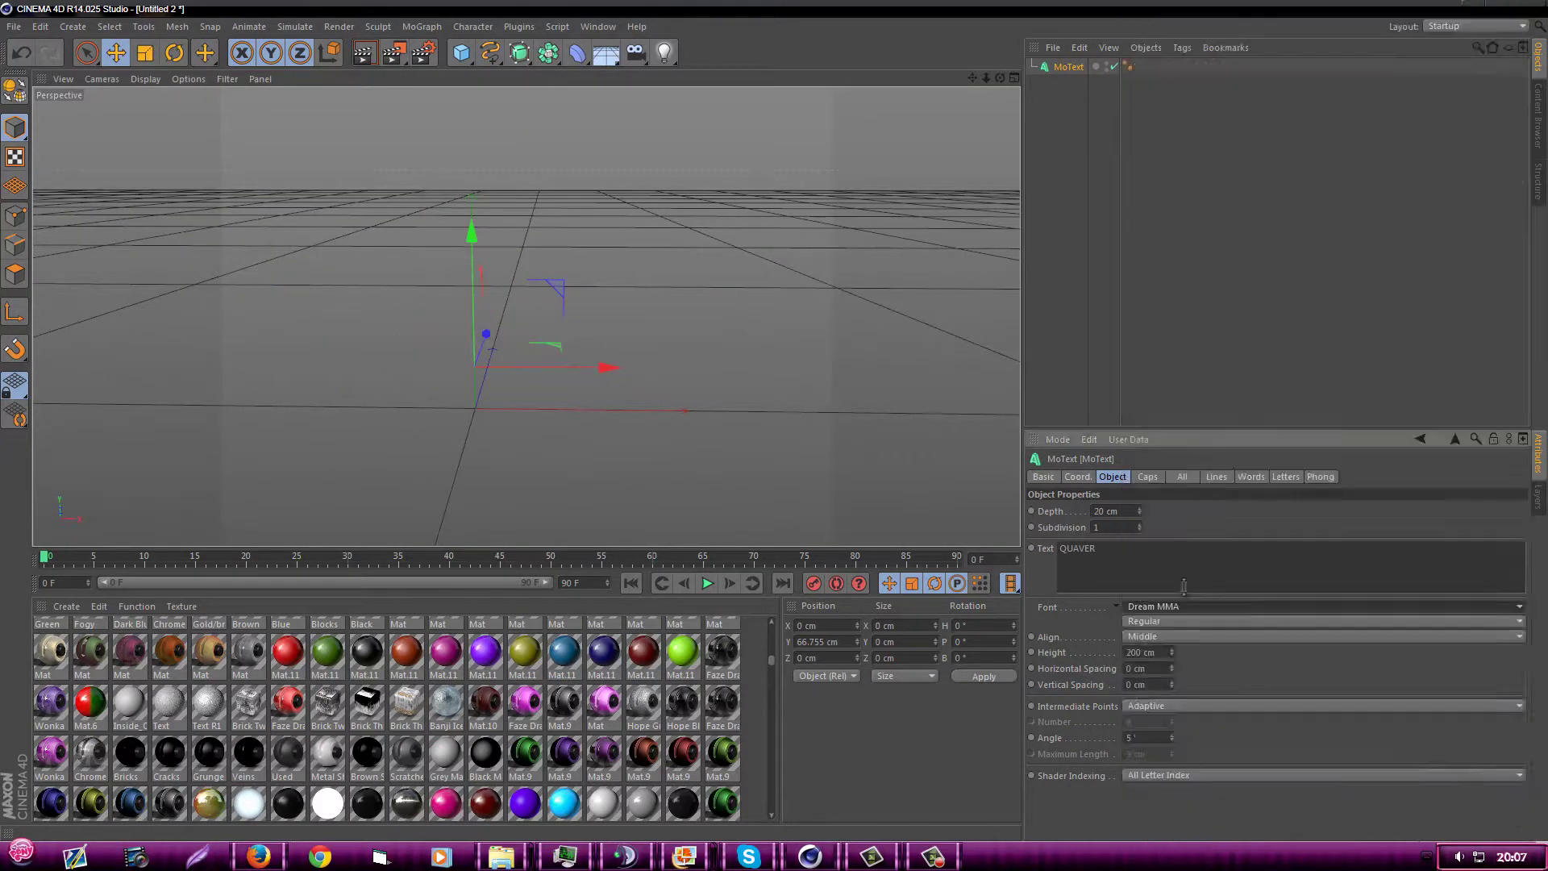
pyautogui.press('Escape')
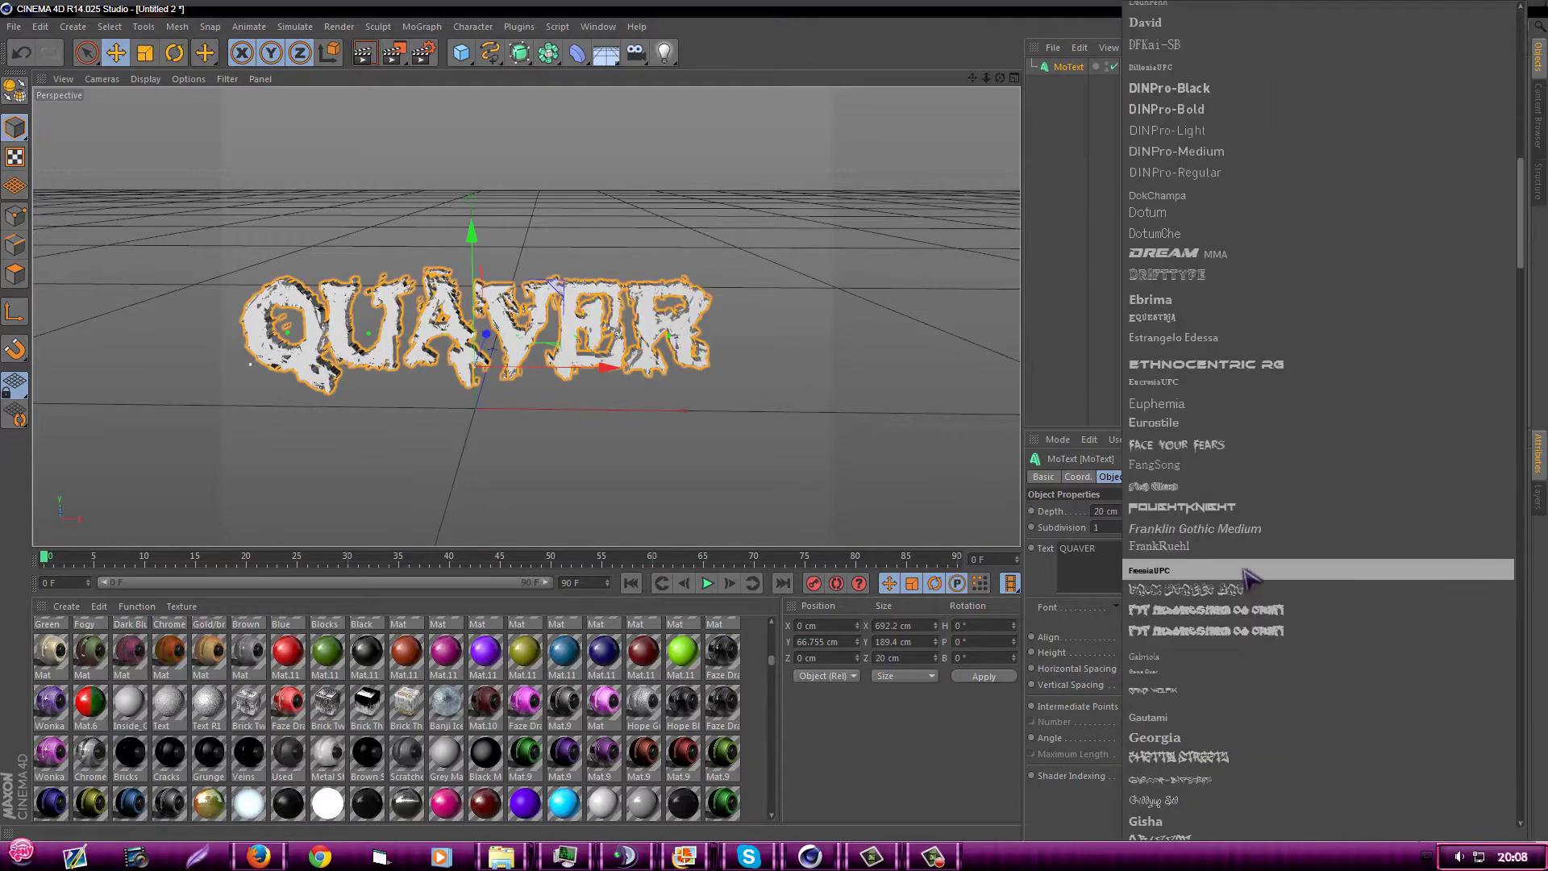
pyautogui.scroll(-3, 1172, 617)
pyautogui.click(1187, 612)
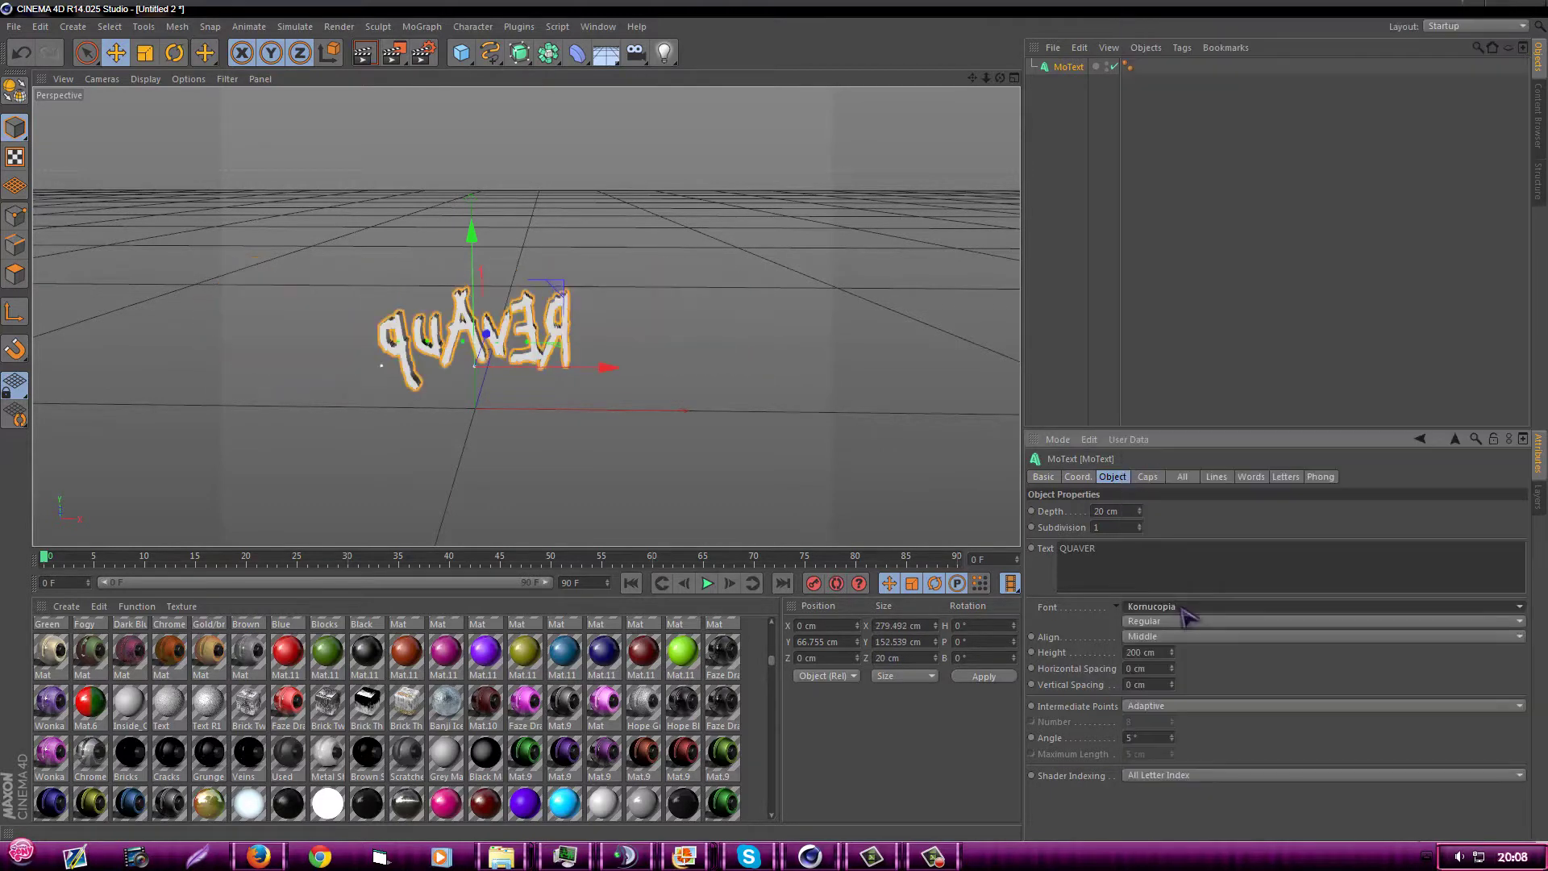
pyautogui.scroll(-3, 1207, 606)
pyautogui.click(1177, 645)
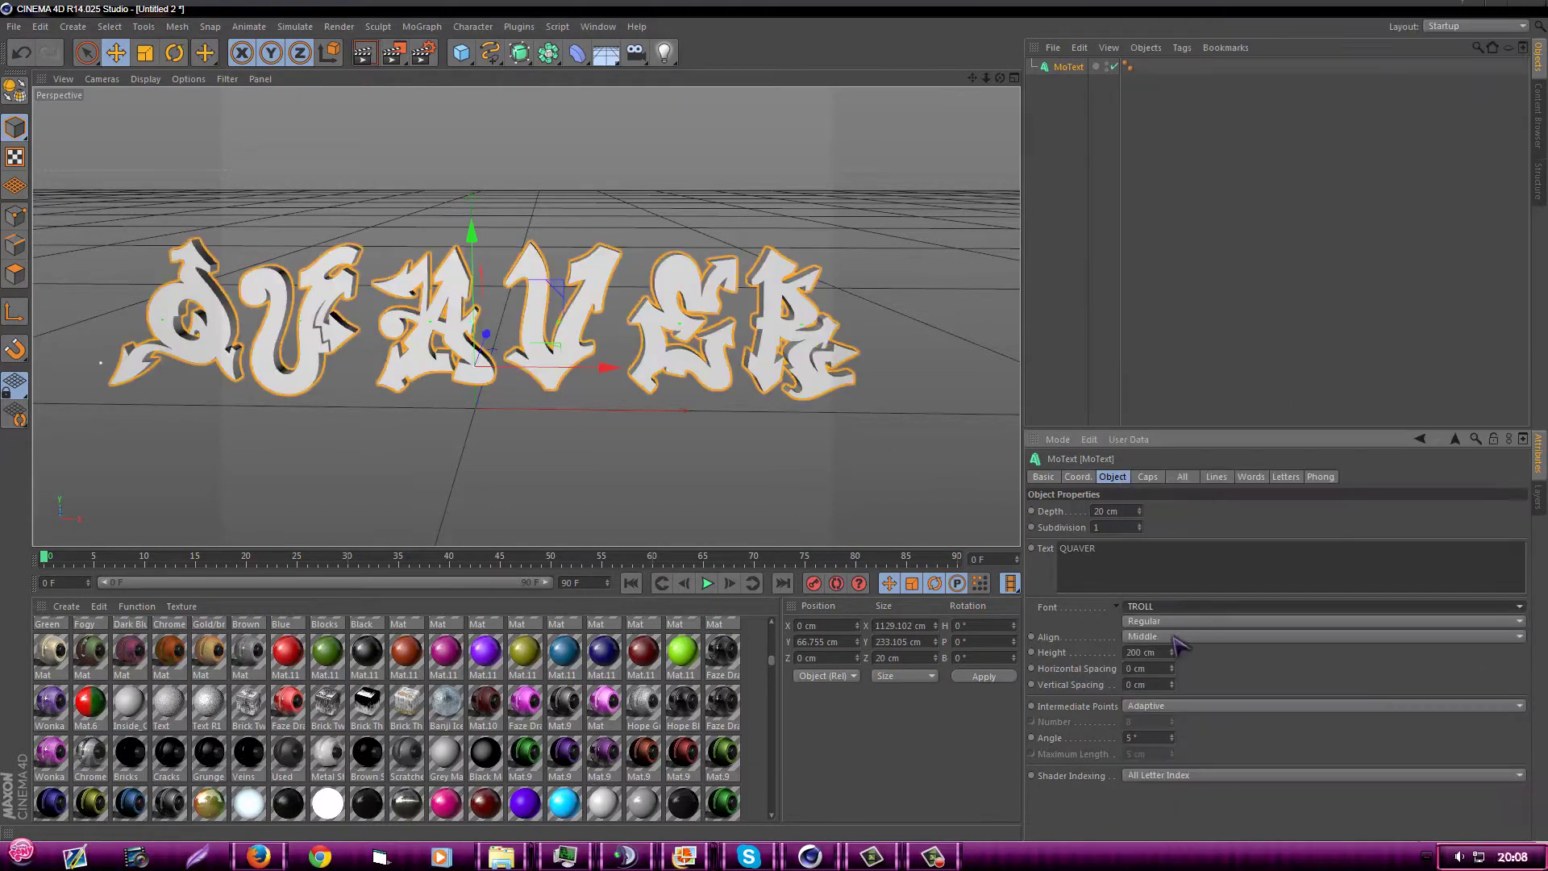
pyautogui.scroll(5, 1181, 564)
pyautogui.click(1176, 613)
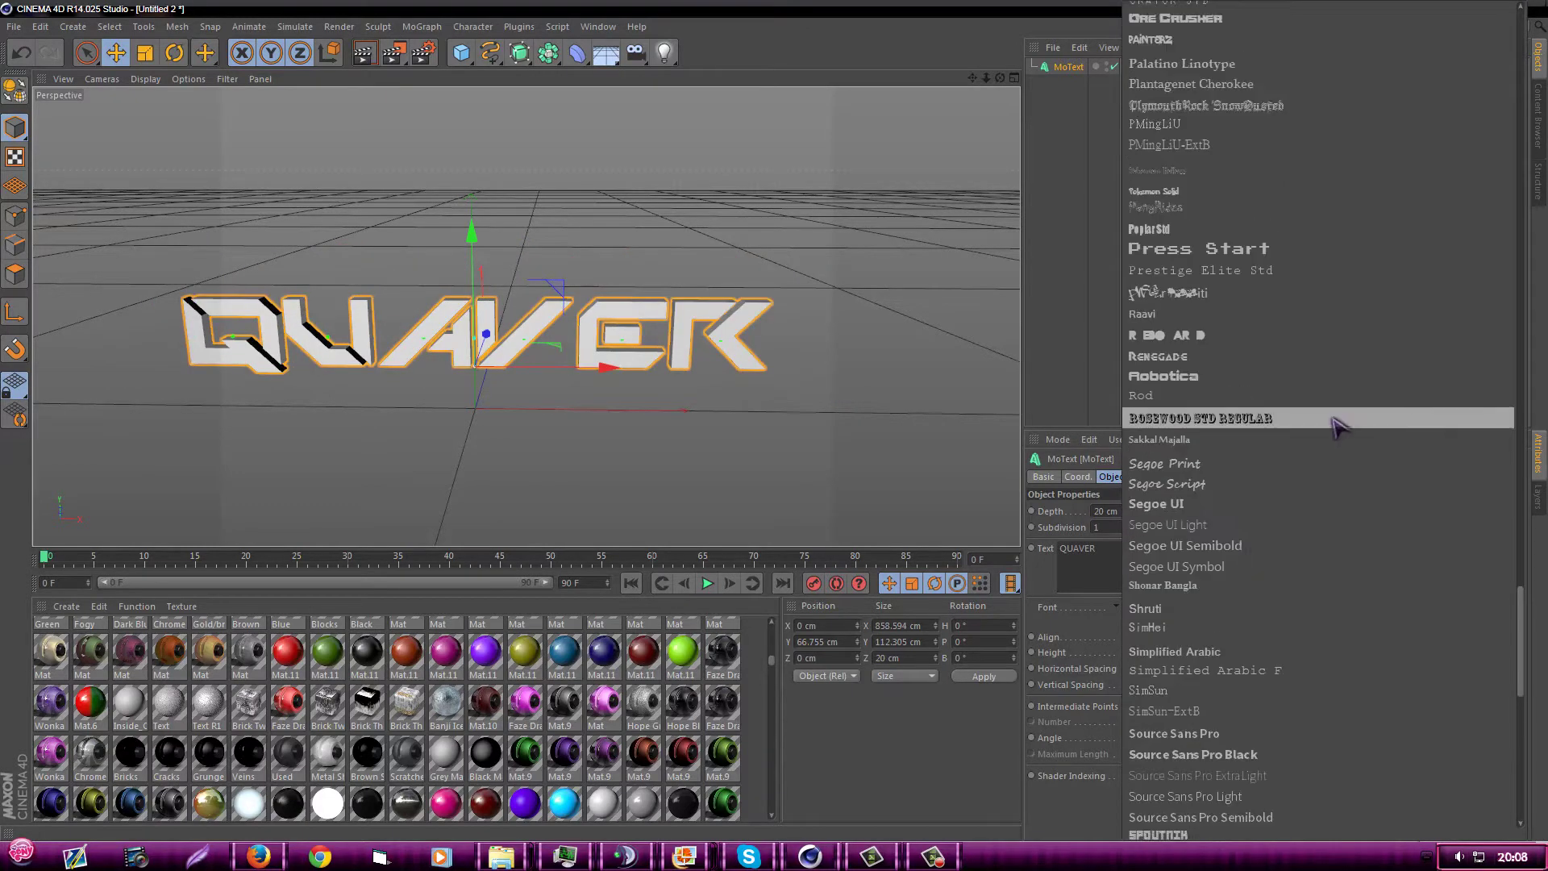
# - Try Robotica and further techno-style fonts on the QUAVER text
pyautogui.click(1246, 395)
pyautogui.click(1193, 422)
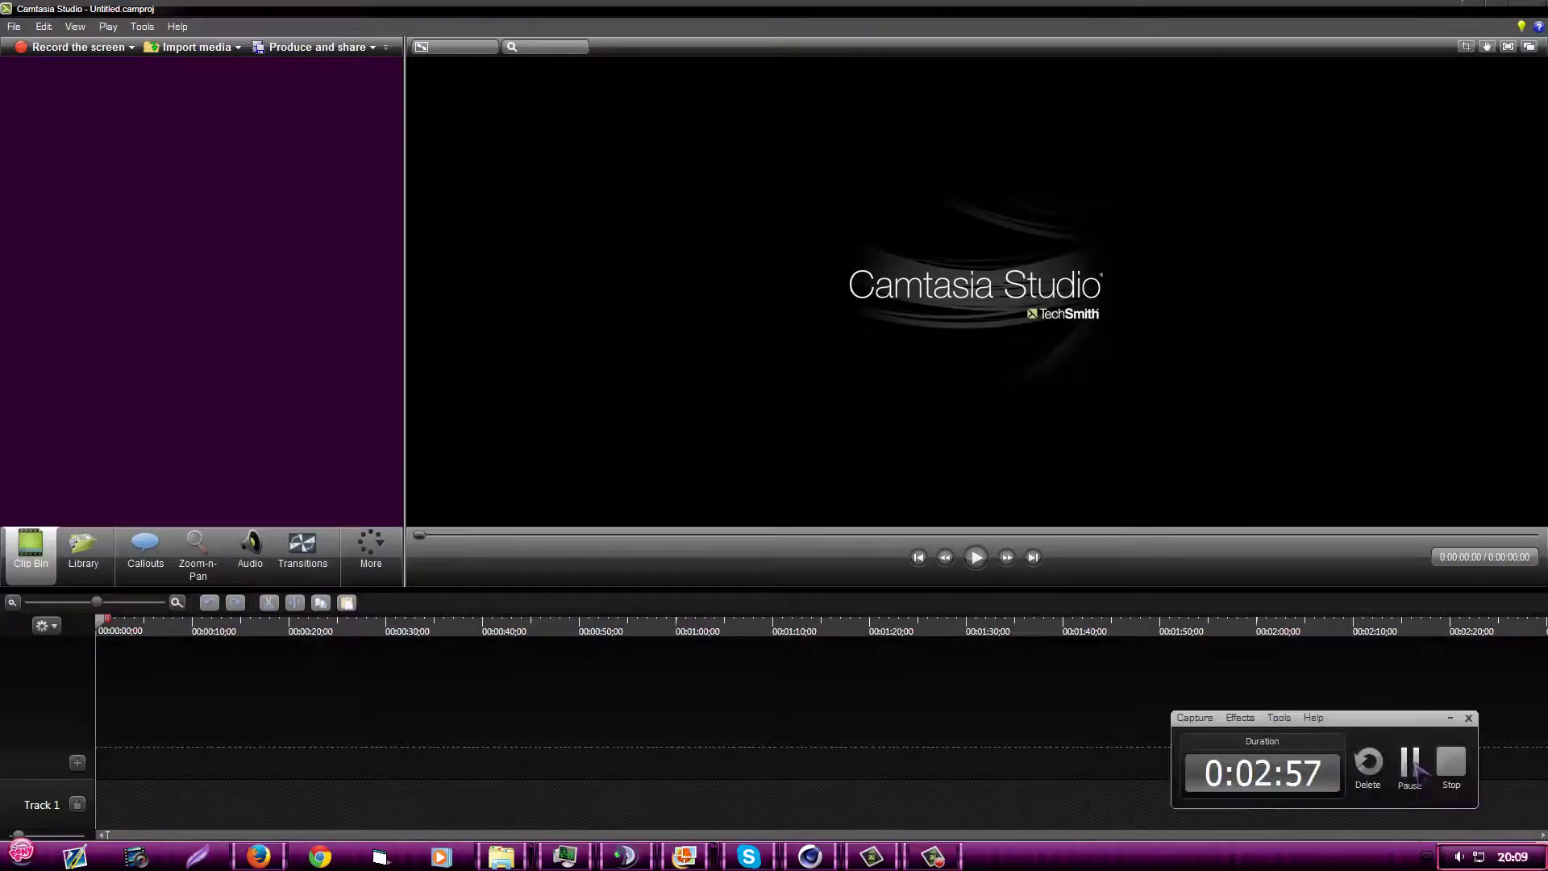
pyautogui.click(1322, 607)
pyautogui.click(1193, 486)
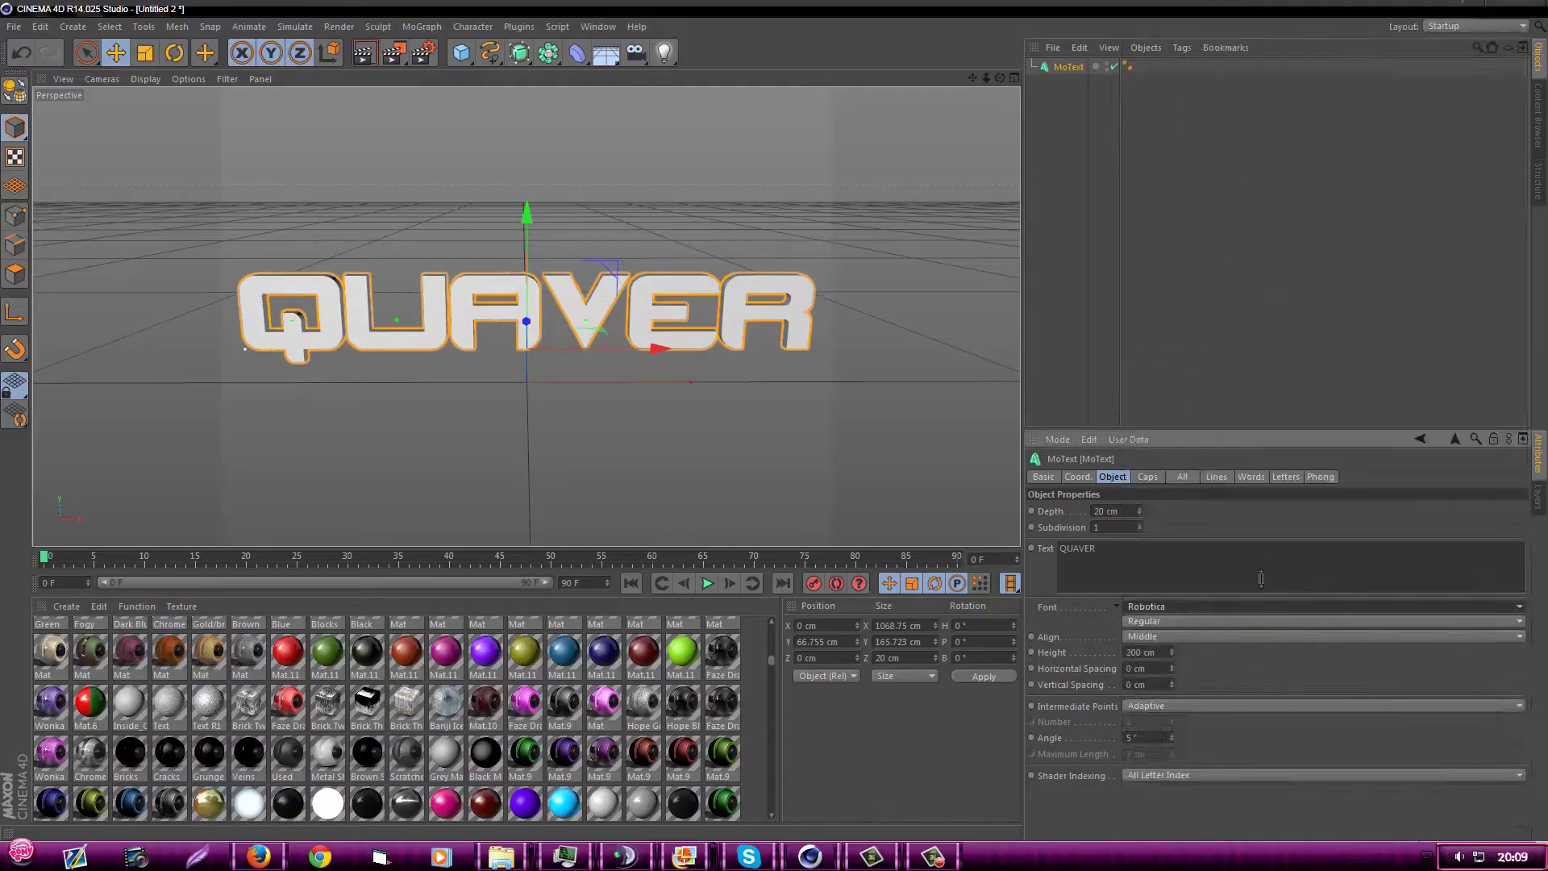
pyautogui.click(1164, 606)
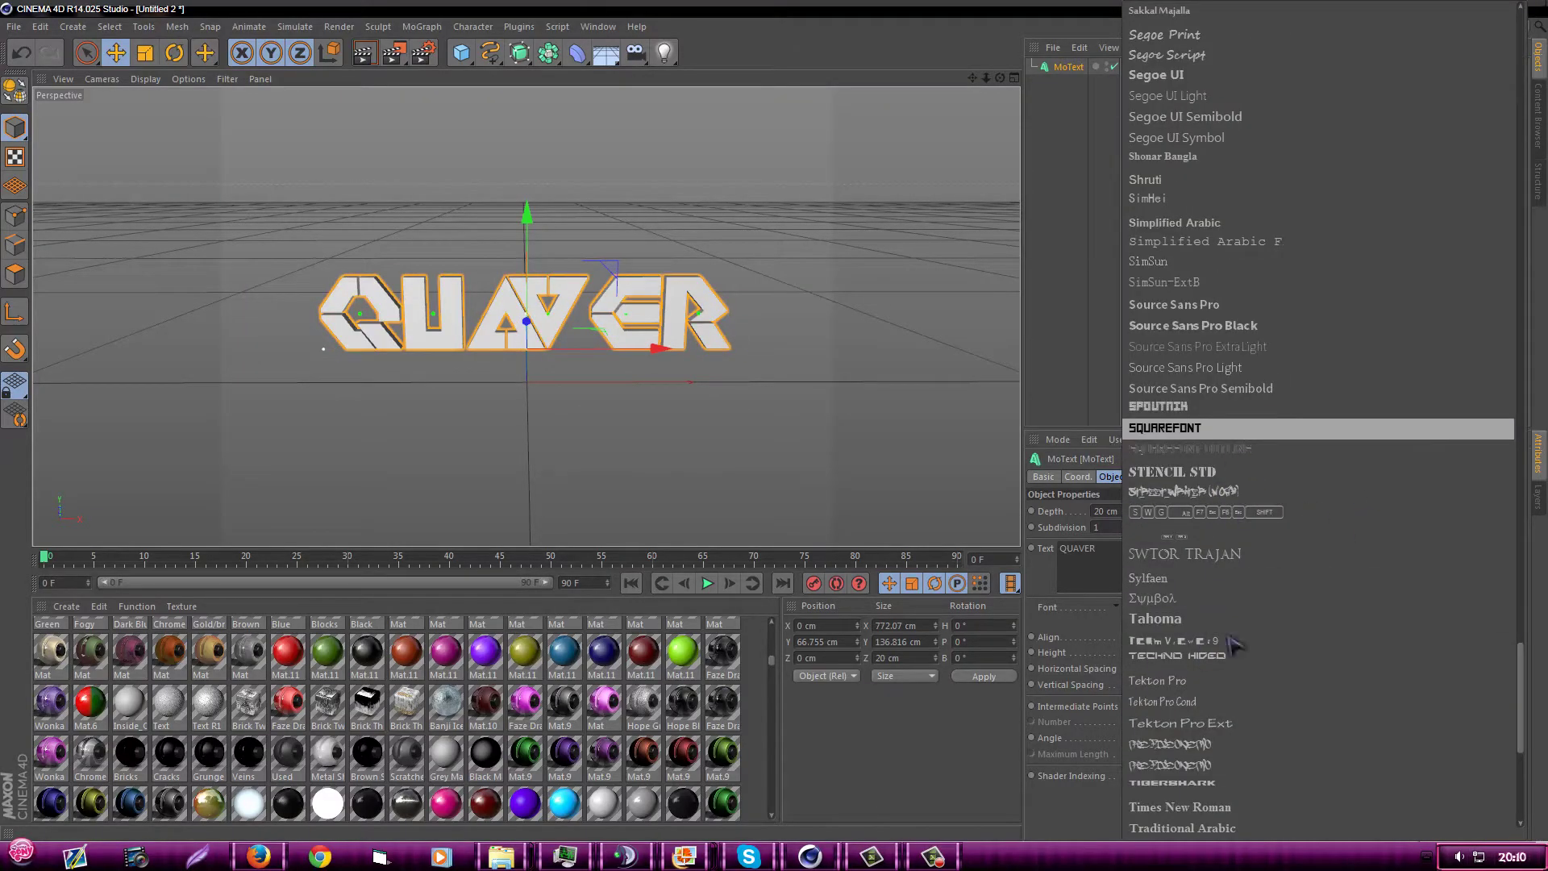
pyautogui.click(1177, 681)
# - Set the QUAVER text's font to Gang Wolfik
pyautogui.click(1163, 606)
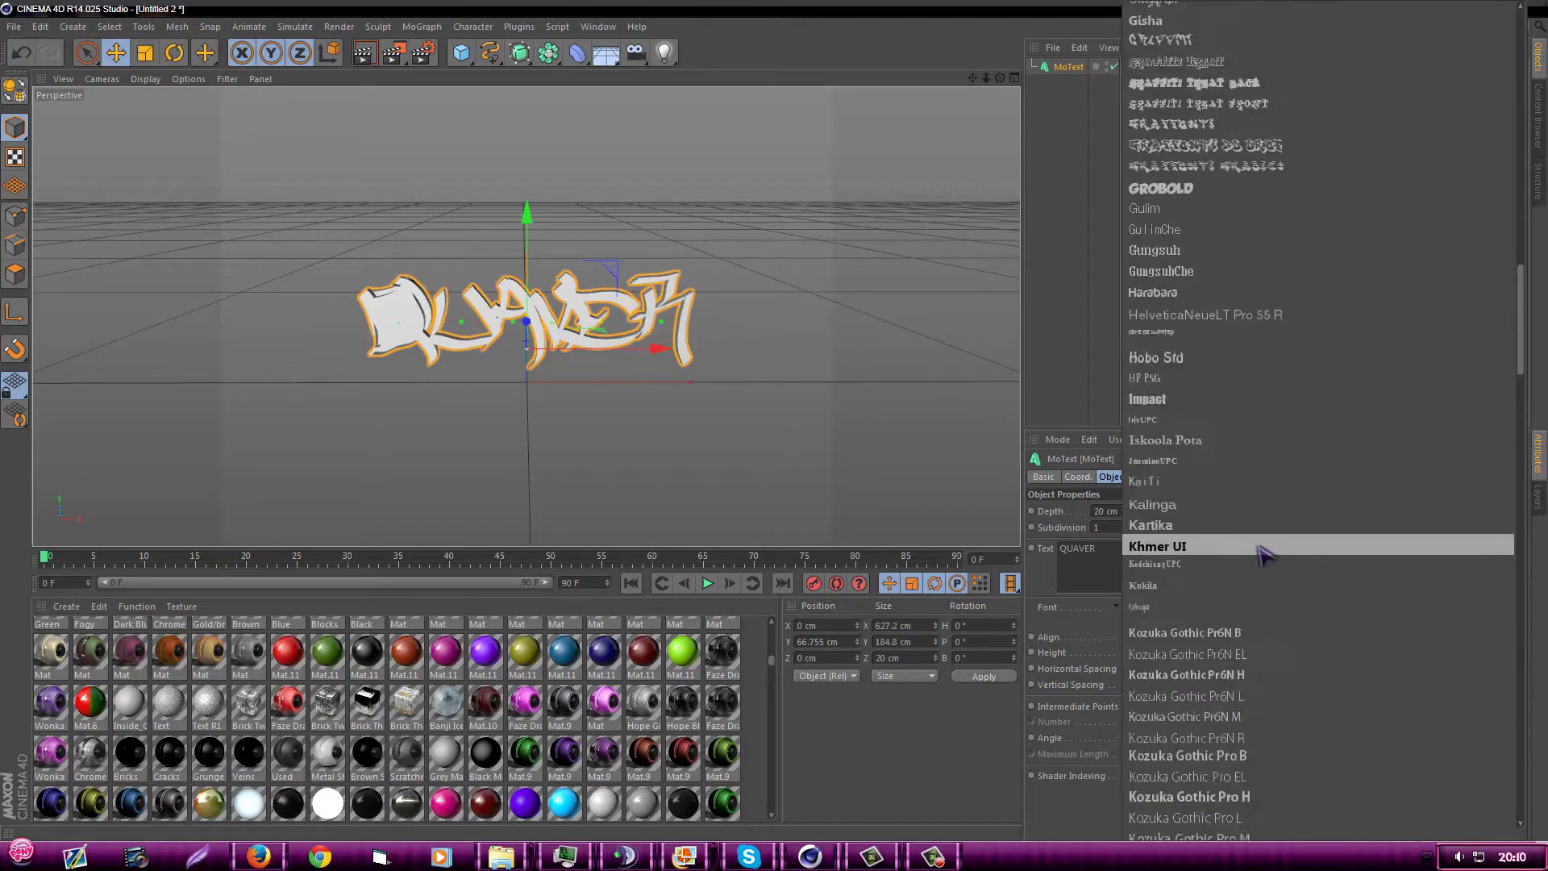
pyautogui.click(1265, 546)
pyautogui.click(1177, 606)
pyautogui.click(1200, 681)
pyautogui.click(1183, 609)
pyautogui.click(1229, 703)
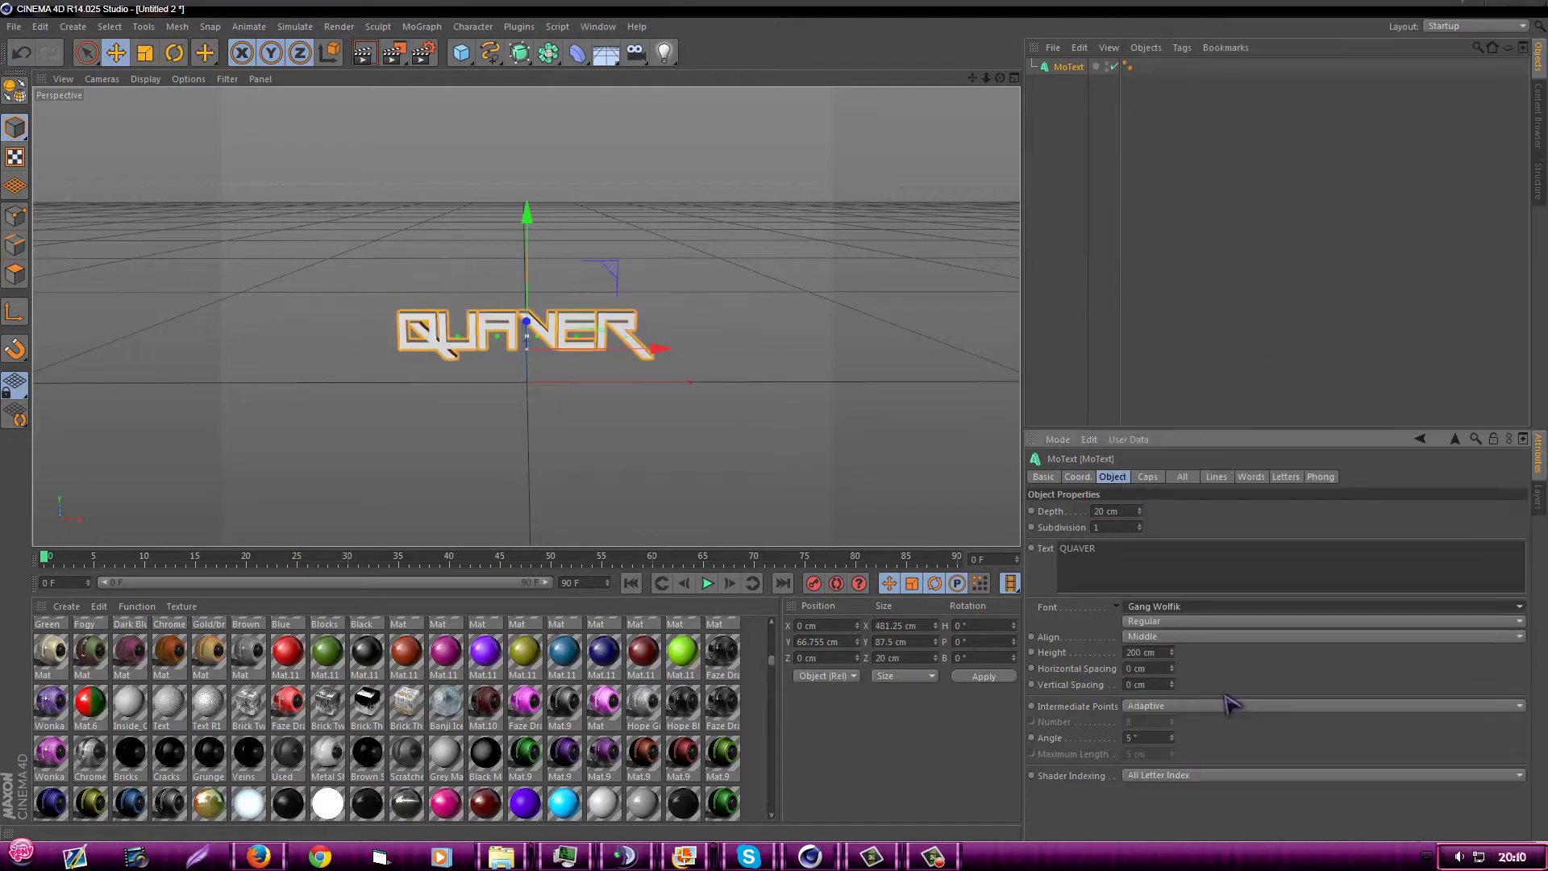
# - Set the QUAVER text's height to 350 cm and its depth to 50 cm
pyautogui.click(625, 856)
pyautogui.click(1144, 520)
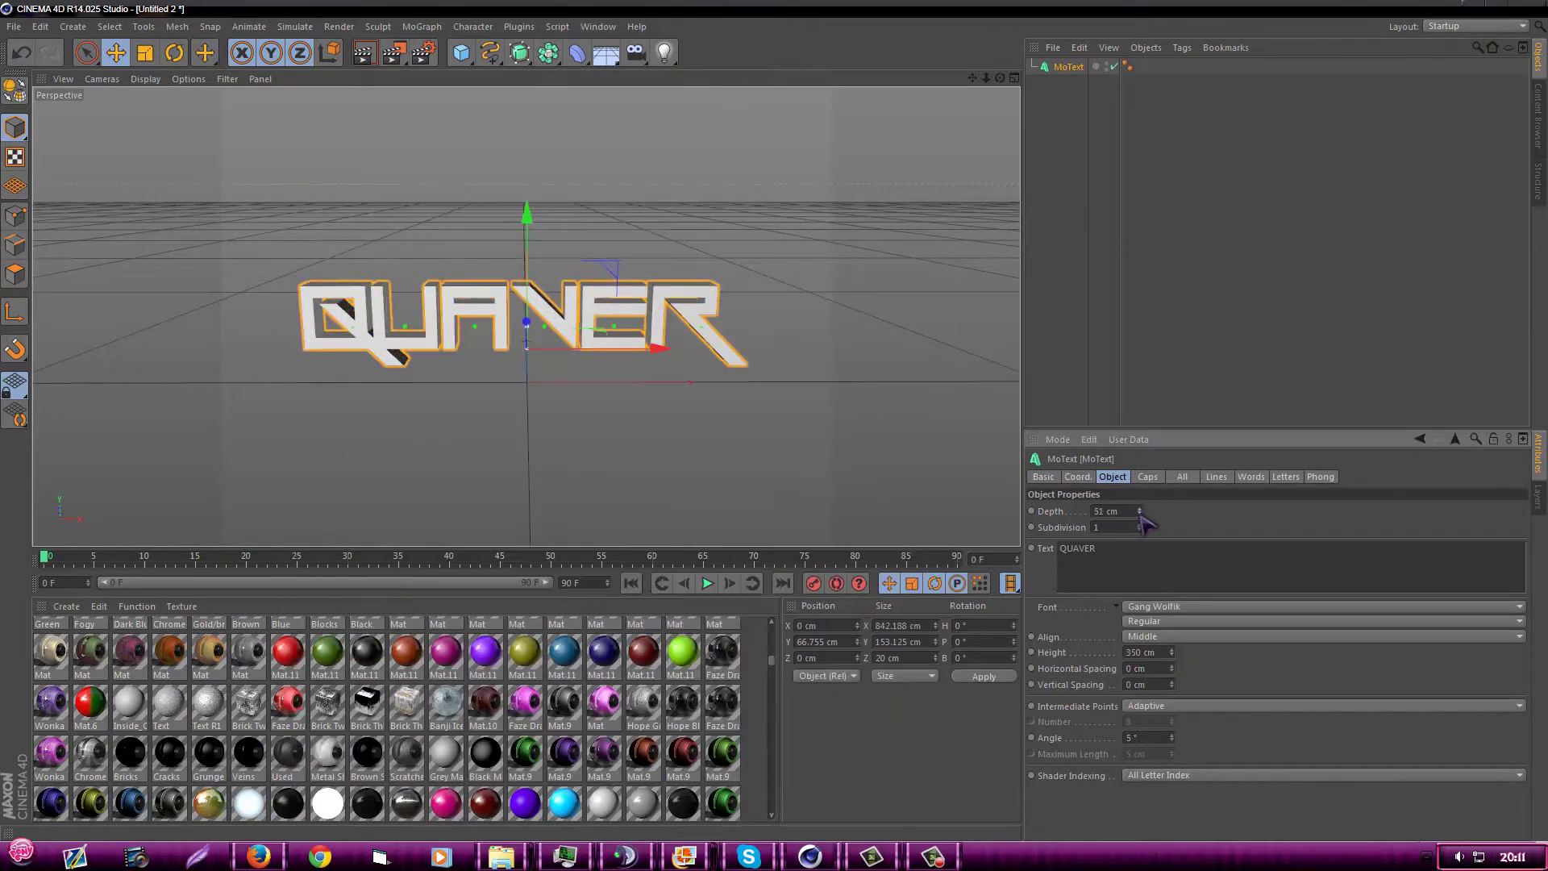
pyautogui.keyDown('alt'); pyautogui.moveTo(694, 355); pyautogui.dragTo(474, 642); pyautogui.keyUp('alt')
pyautogui.hotkey('alt', 'Tab')
pyautogui.hotkey('ctrl', 'Tab')
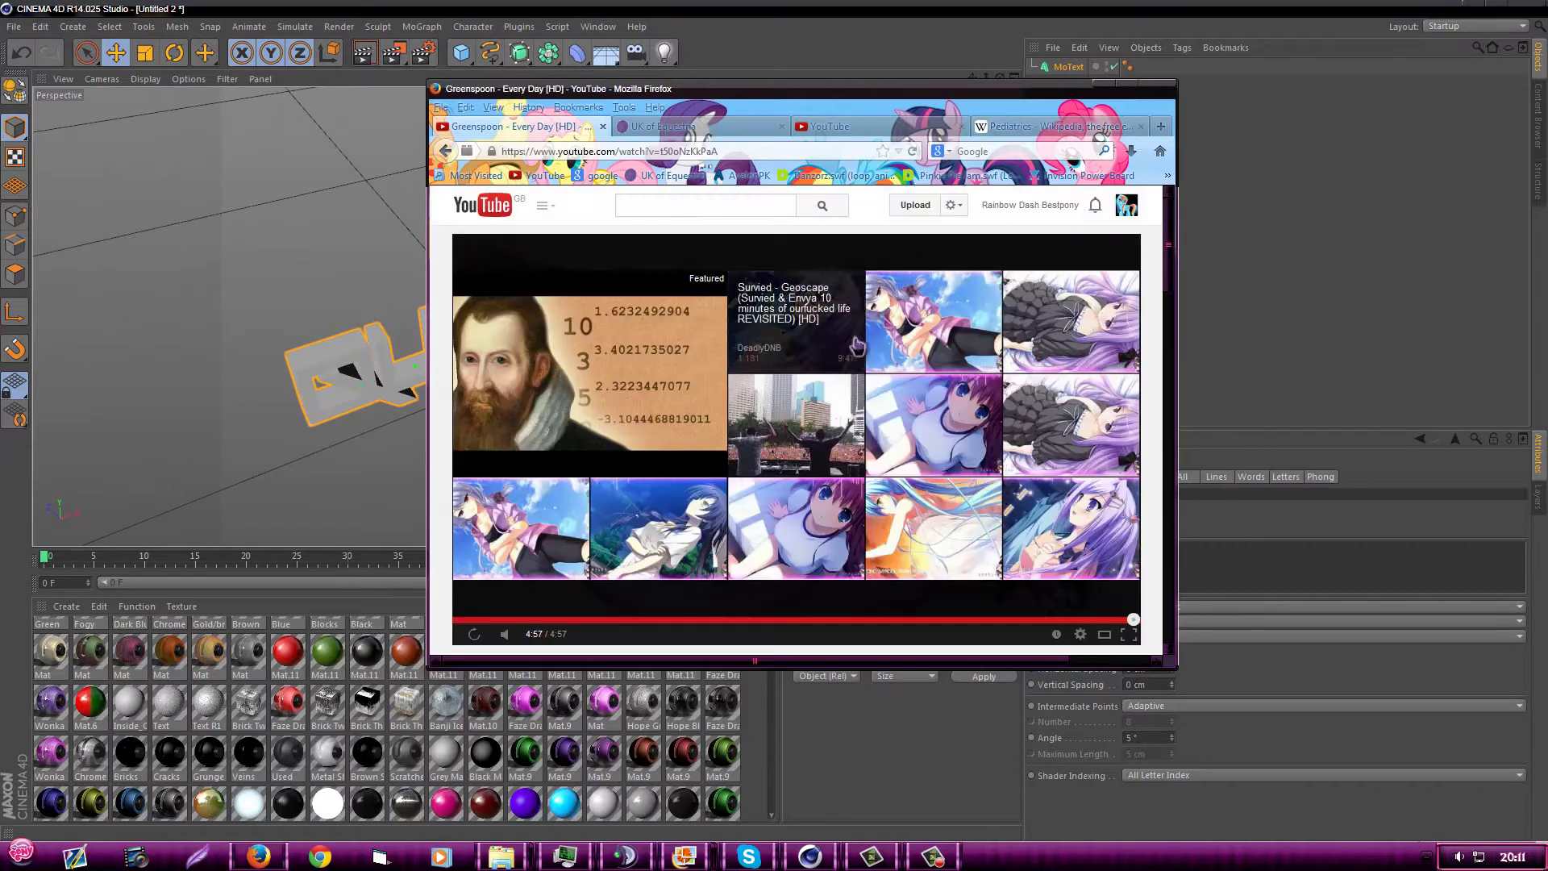
pyautogui.hotkey('alt', 'Tab')
pyautogui.hotkey('alt', 'Tab')
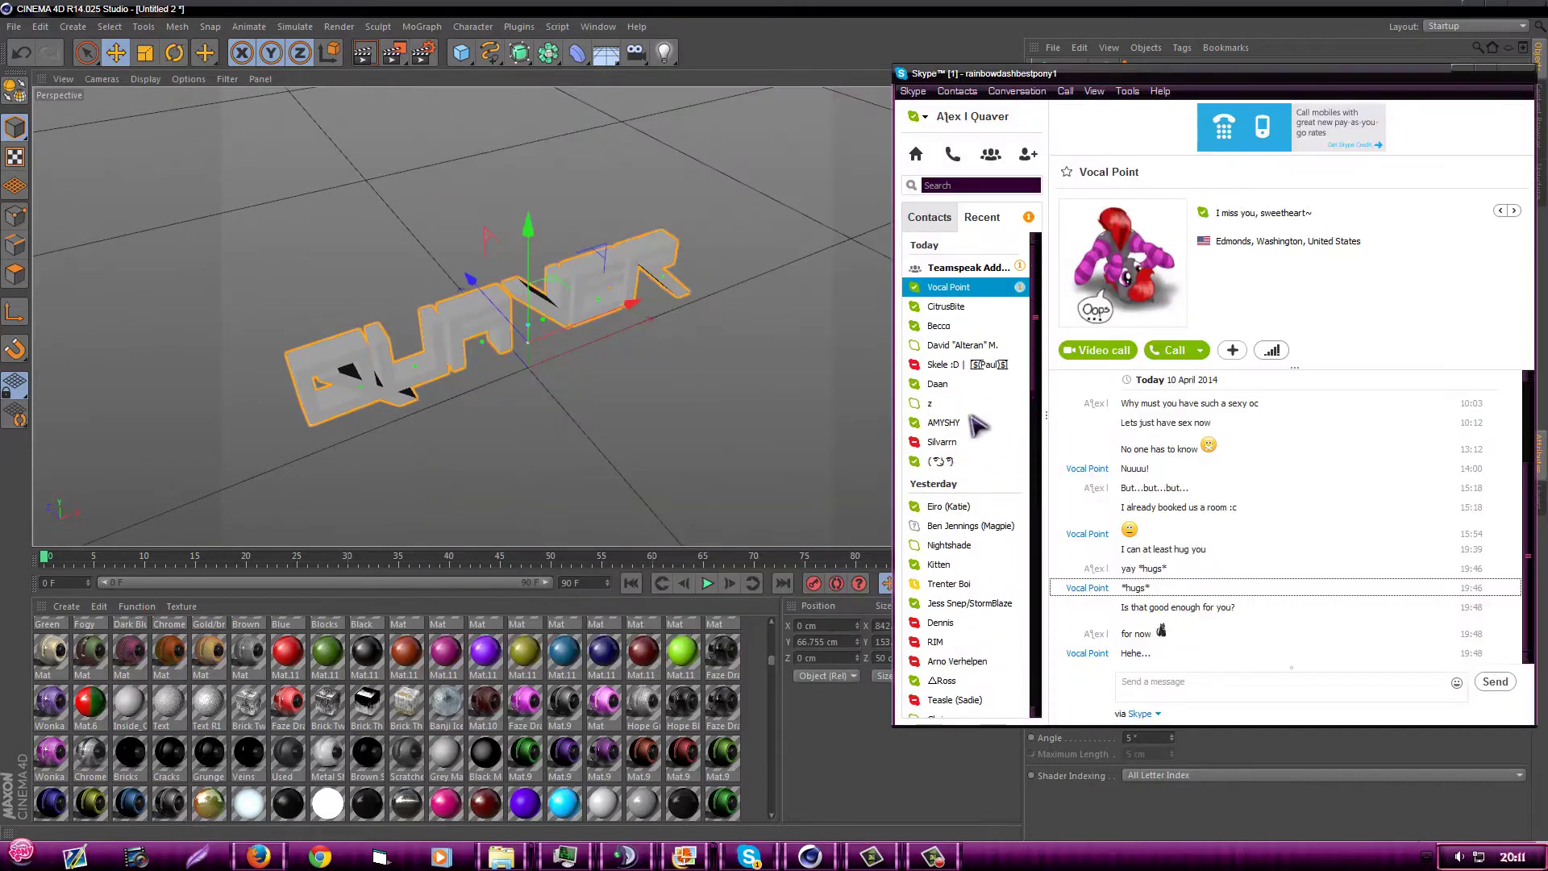
pyautogui.hotkey('alt', 'Tab')
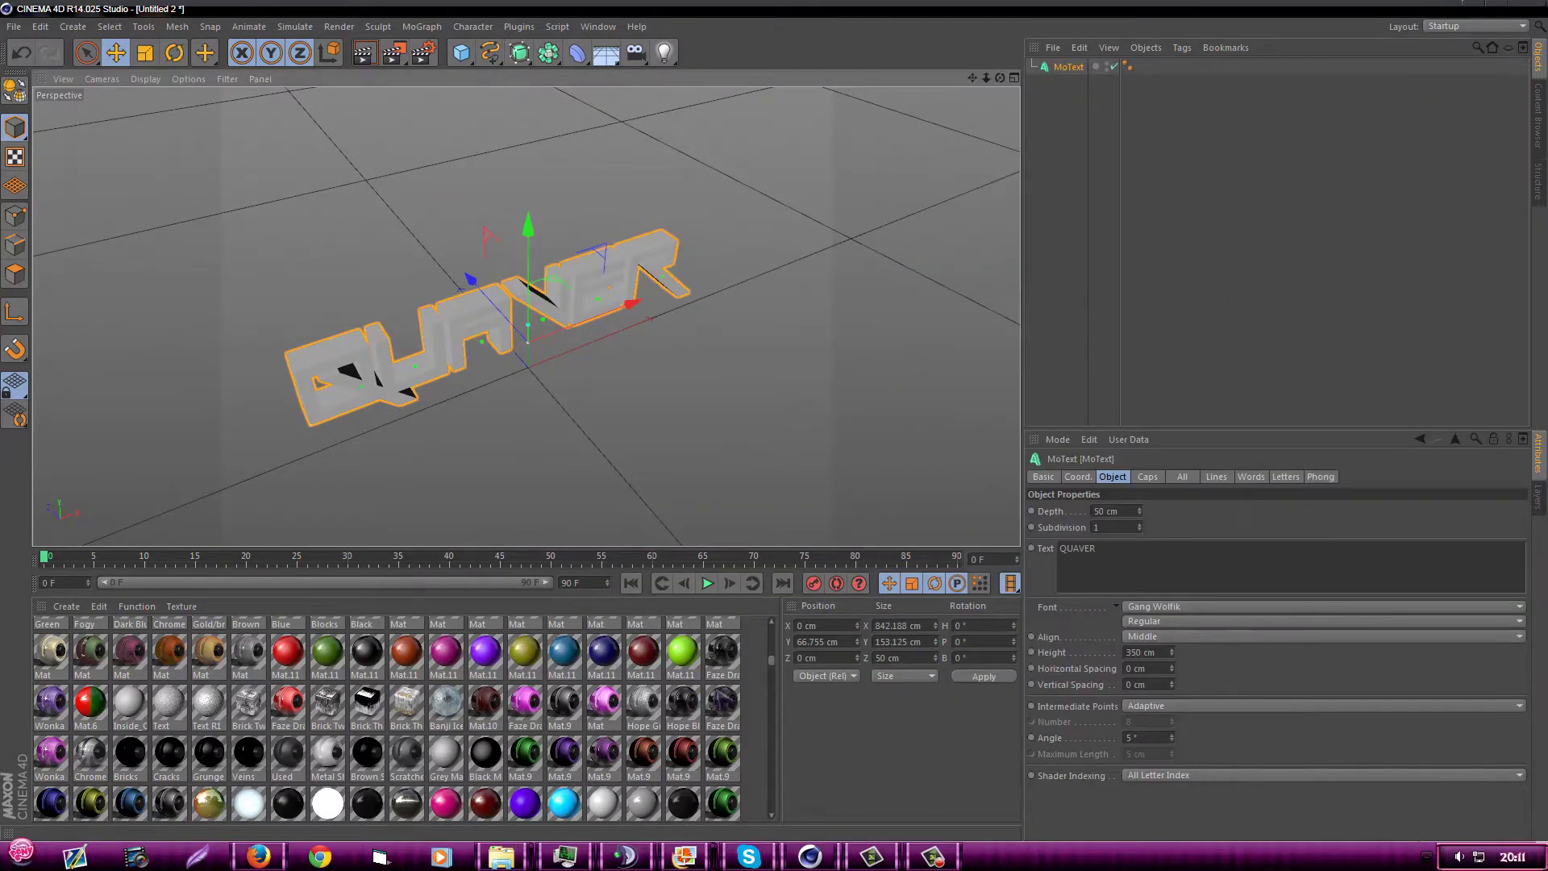
pyautogui.scroll(-10, 577, 708)
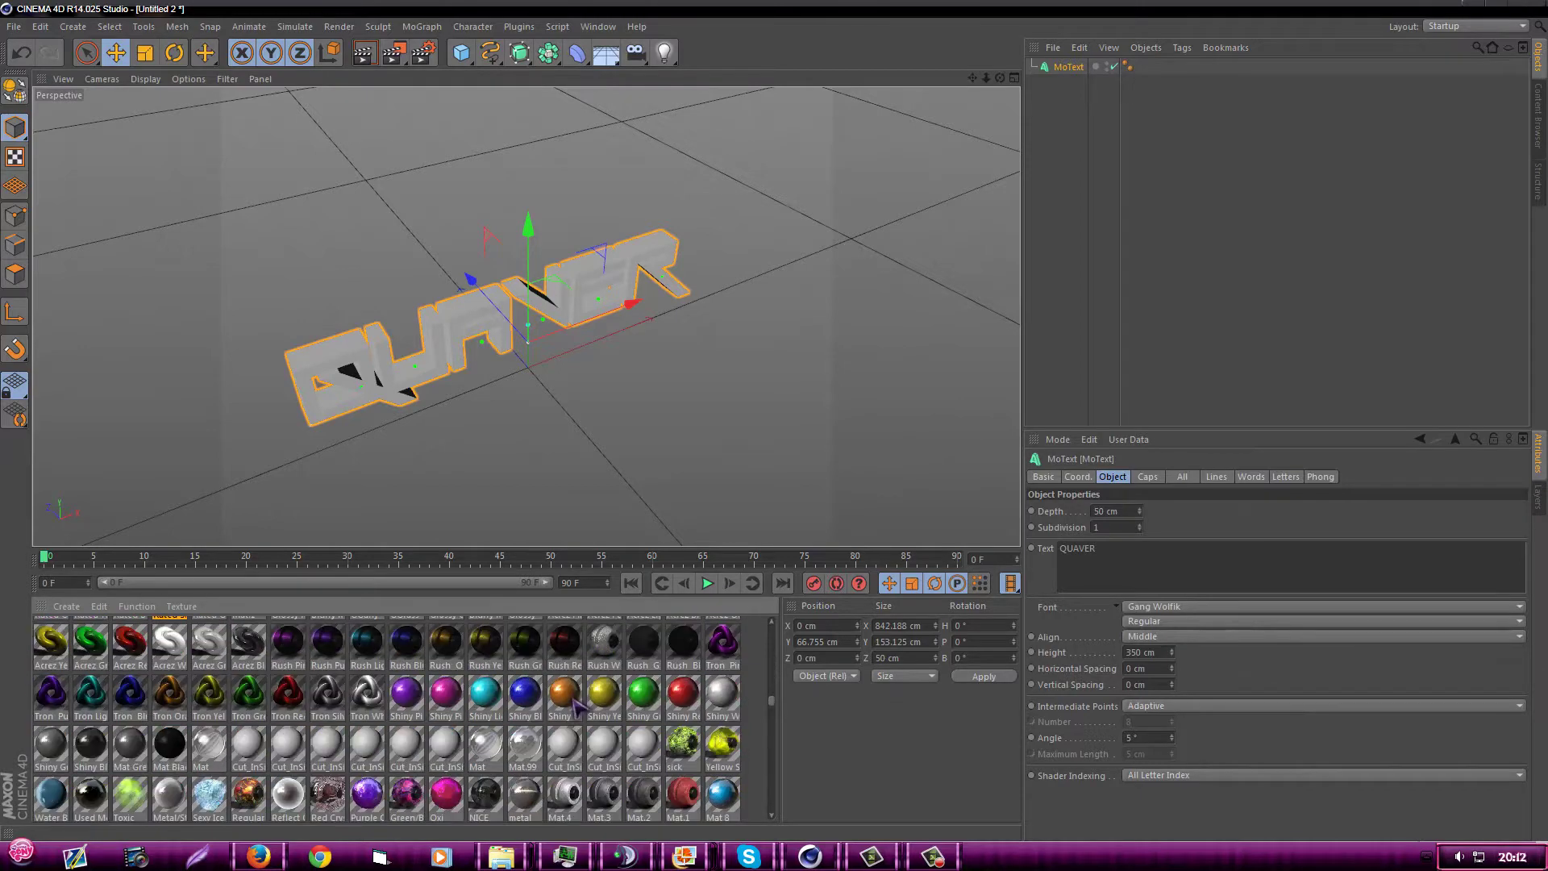
pyautogui.scroll(10, 577, 708)
# - Add a sphere behind the QUAVER text with a radius of about 474 cm and 200 segments
pyautogui.keyDown('alt'); pyautogui.moveTo(564, 451); pyautogui.dragTo(686, 202); pyautogui.keyUp('alt')
pyautogui.moveTo(462, 52); pyautogui.dragTo(642, 164)
pyautogui.moveTo(772, 107); pyautogui.dragTo(772, 107)
pyautogui.keyDown('alt'); pyautogui.moveTo(719, 225); pyautogui.dragTo(1028, 274); pyautogui.keyUp('alt')
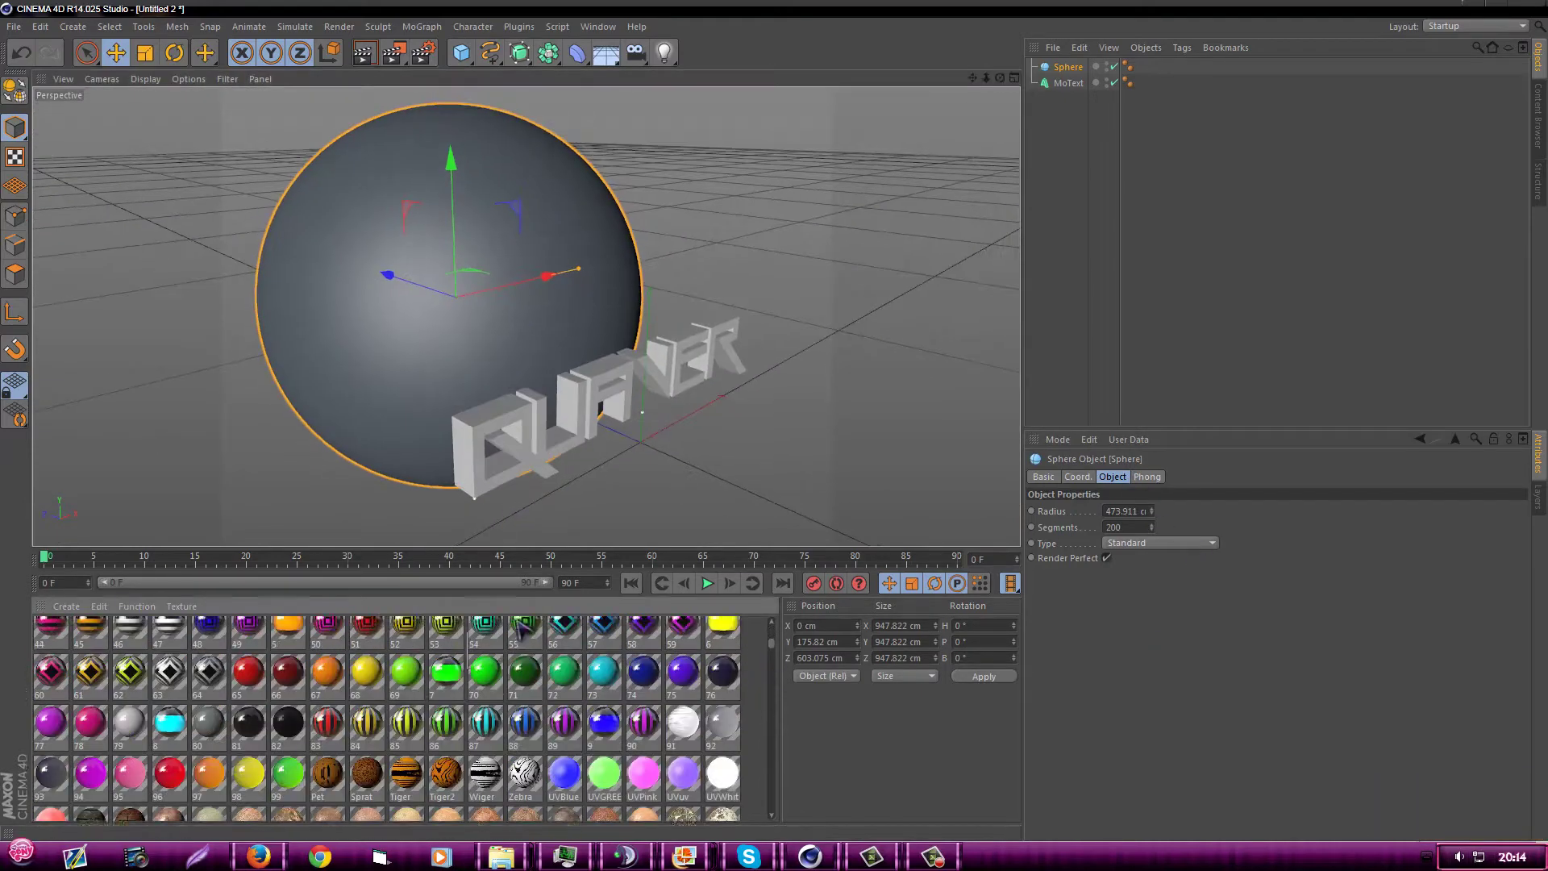
pyautogui.moveTo(1068, 72); pyautogui.dragTo(1068, 72)
# - Try material 55 and material 100 on the sphere and render the view to preview the look
pyautogui.moveTo(524, 701); pyautogui.dragTo(673, 452)
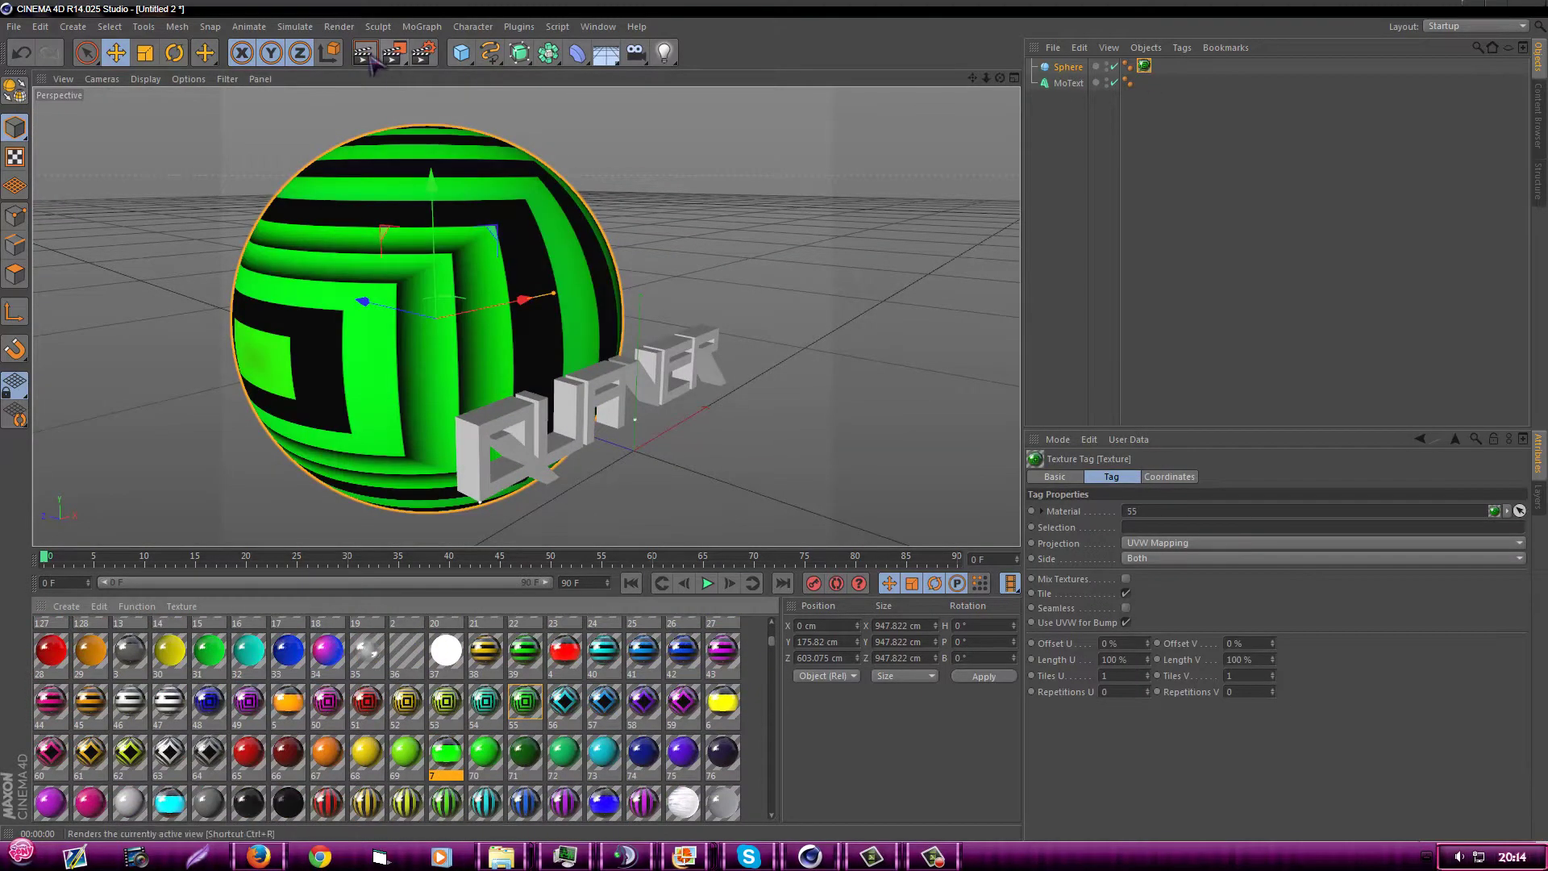
pyautogui.click(564, 699)
pyautogui.scroll(3, 246, 714)
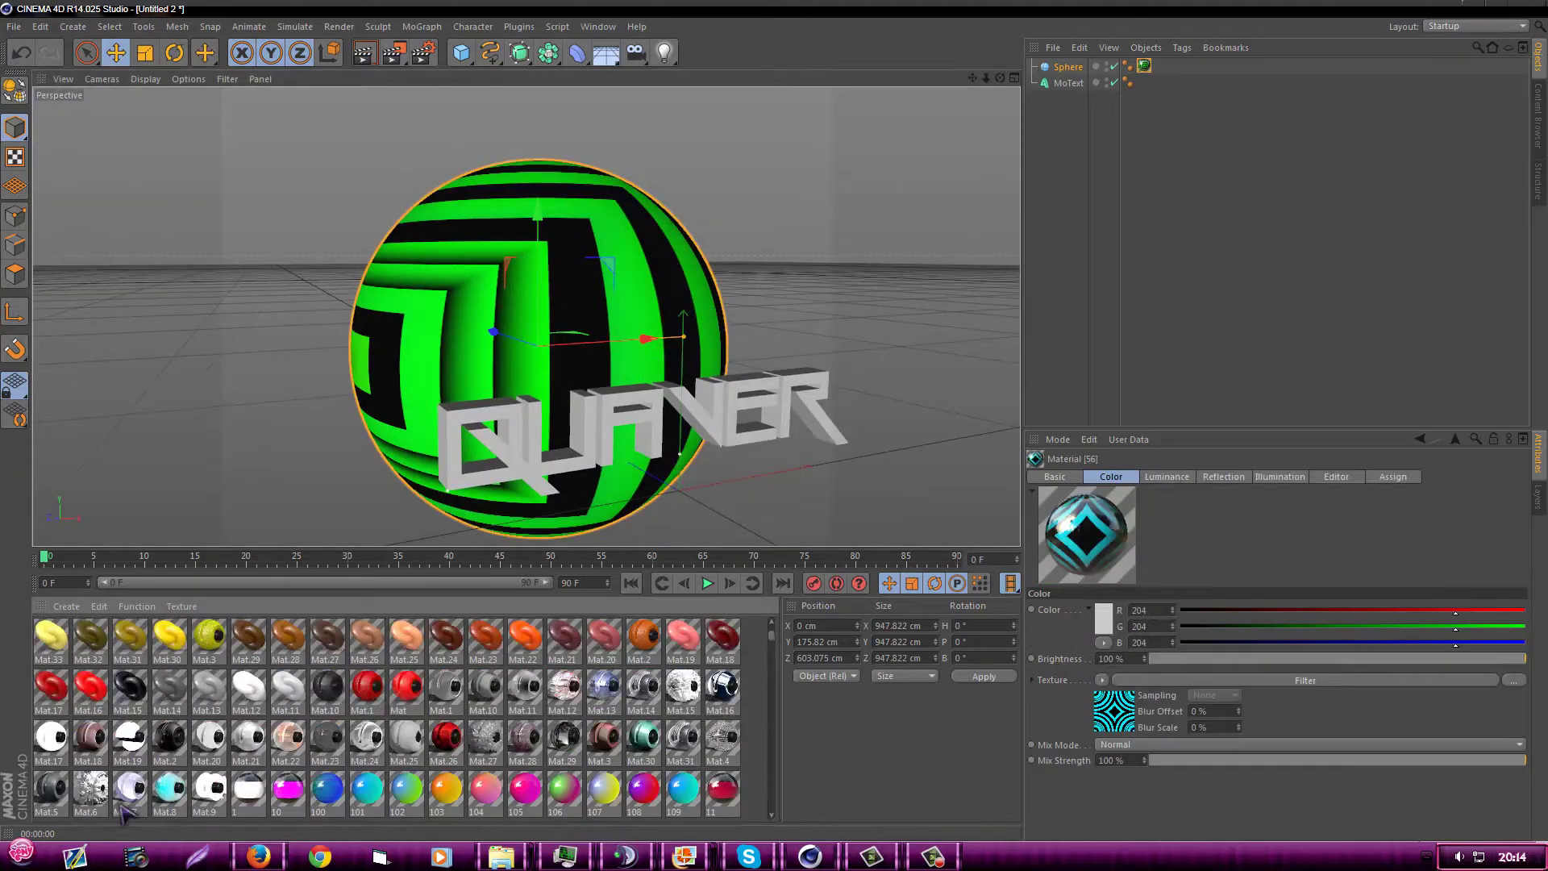
pyautogui.moveTo(243, 709); pyautogui.dragTo(1143, 65)
pyautogui.keyDown('alt'); pyautogui.moveTo(886, 242); pyautogui.dragTo(981, 239); pyautogui.keyUp('alt')
pyautogui.moveTo(326, 700); pyautogui.dragTo(1144, 66)
pyautogui.hotkey('ctrl', 'r')
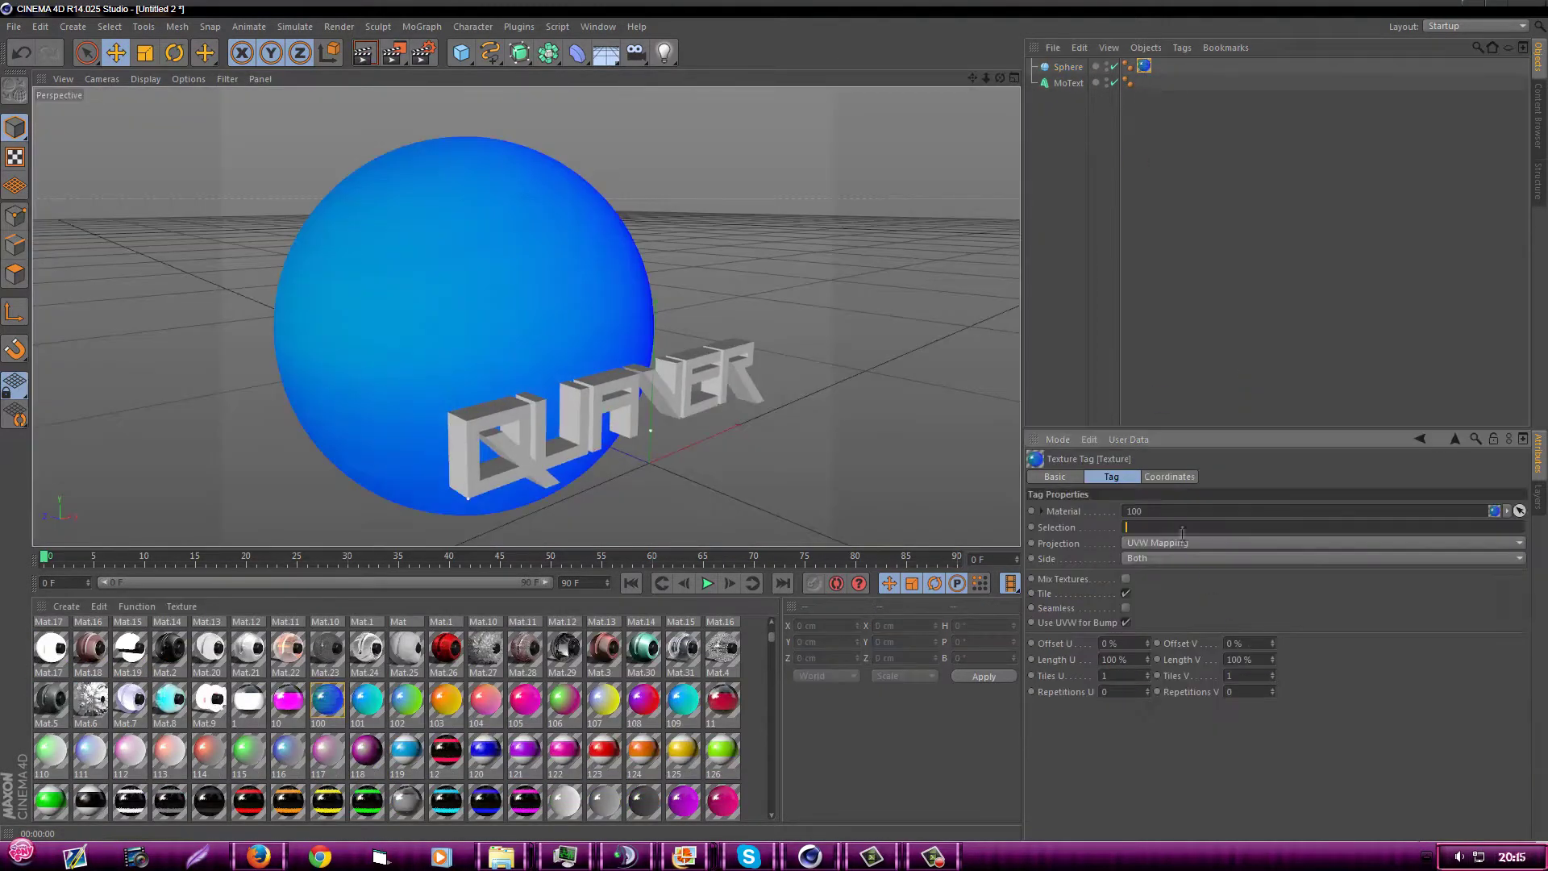
# - Set the sphere's texture to Cubic projection with Seamless enabled and render the view
pyautogui.keyDown('alt'); pyautogui.moveTo(456, 115); pyautogui.dragTo(804, 336); pyautogui.keyUp('alt')
pyautogui.hotkey('ctrl', 'shift', 'z')
pyautogui.hotkey('ctrl', 'r')
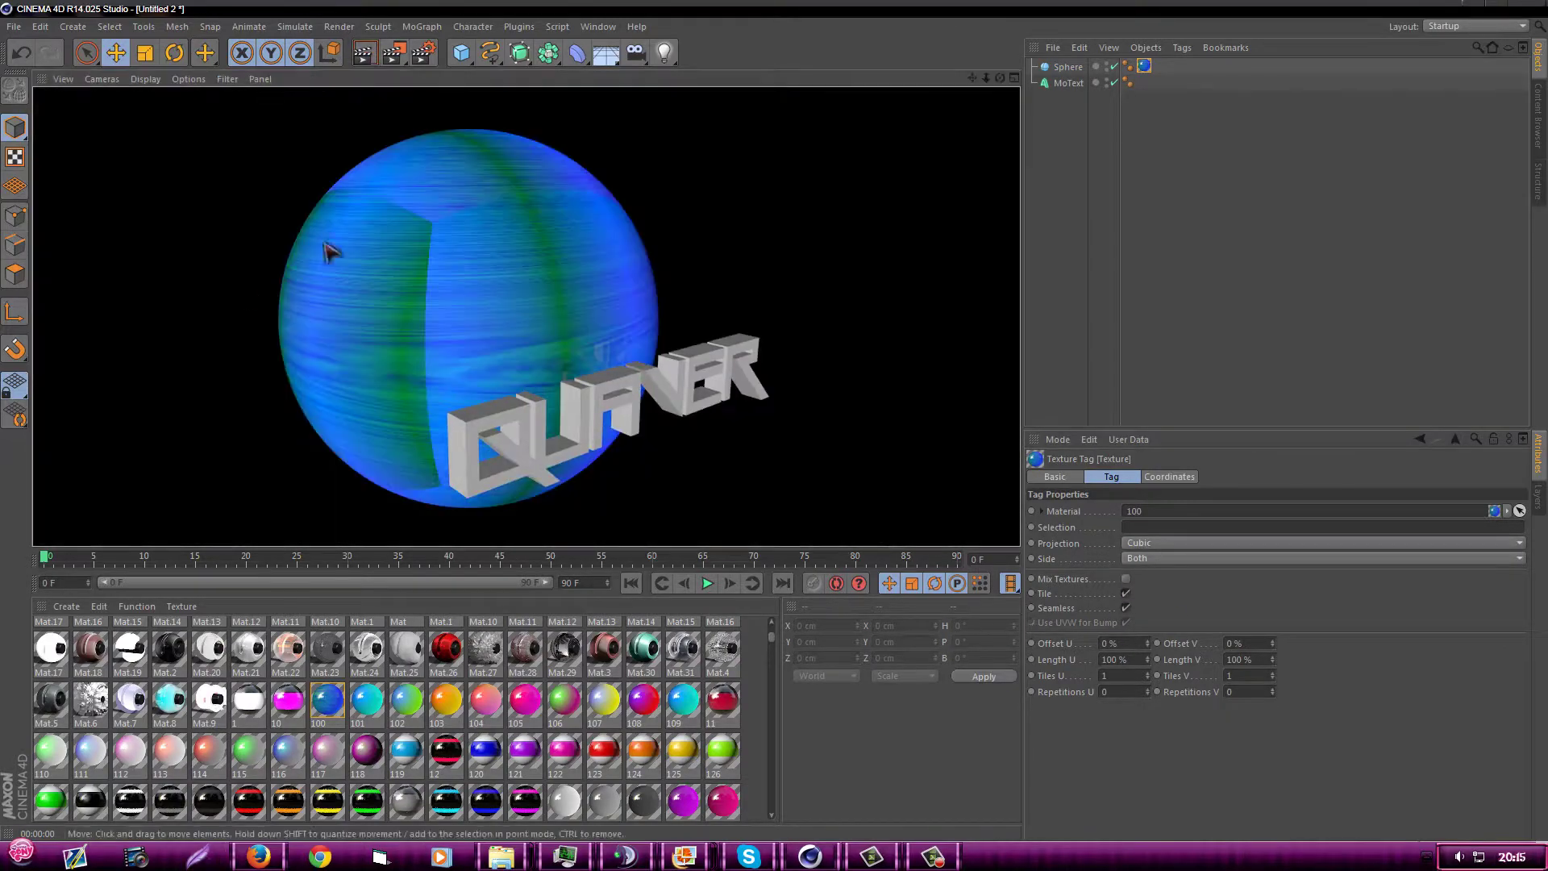
# - Capture a screenshot of the rendered sphere and text, and switch briefly to TeamSpeak
pyautogui.press('Print')
pyautogui.moveTo(210, 129); pyautogui.dragTo(760, 528)
pyautogui.hotkey('alt', 'Tab')
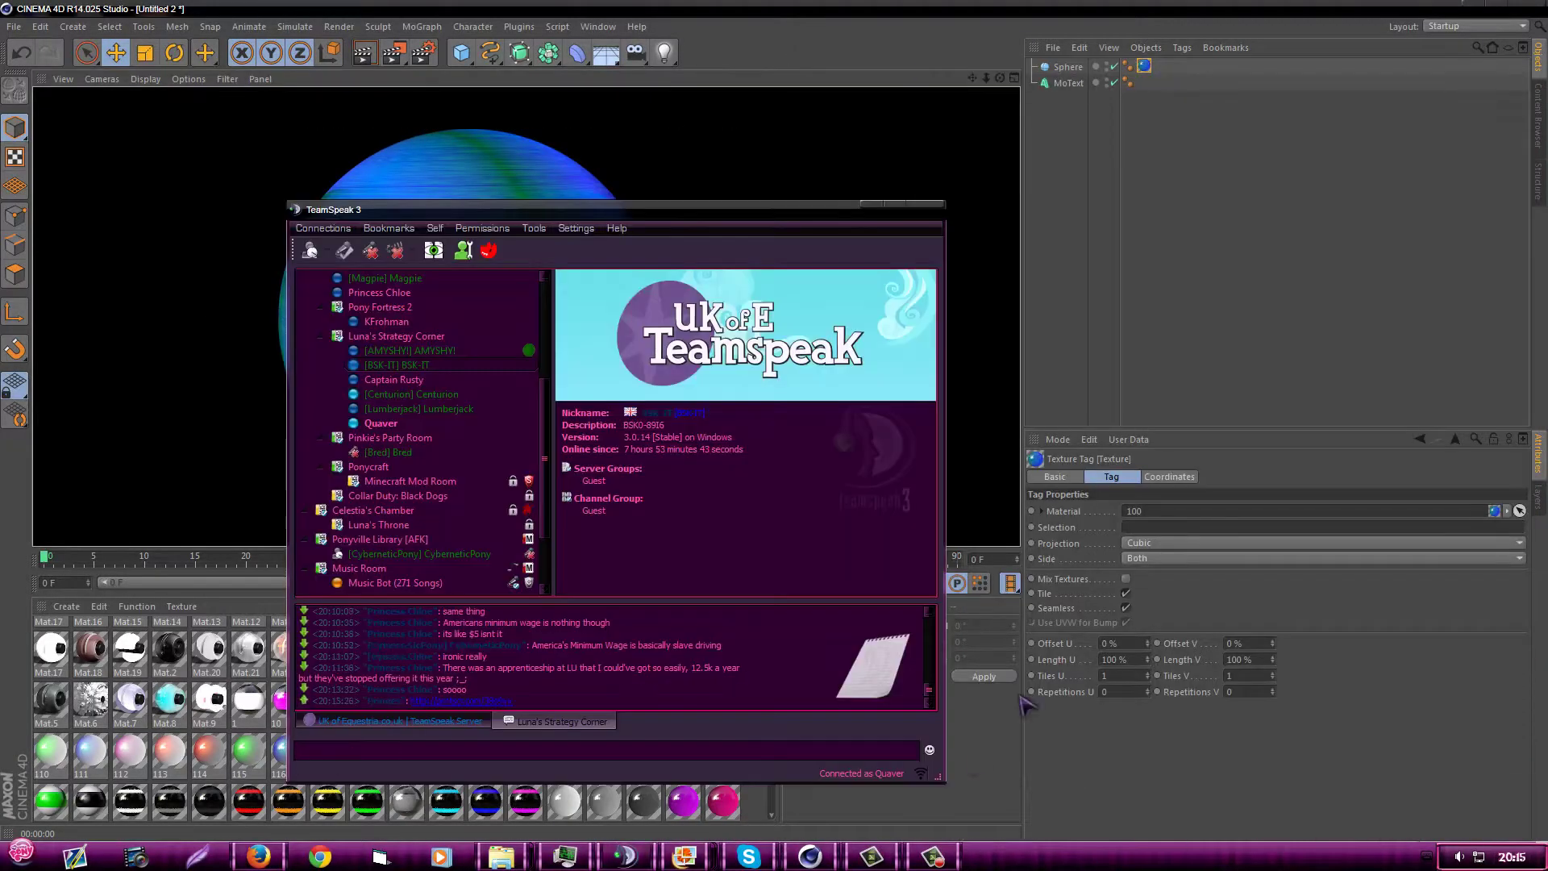
pyautogui.click(872, 203)
# - Try the Acid material on the sphere and render the view
pyautogui.keyDown('alt'); pyautogui.moveTo(854, 211); pyautogui.dragTo(645, 186); pyautogui.keyUp('alt')
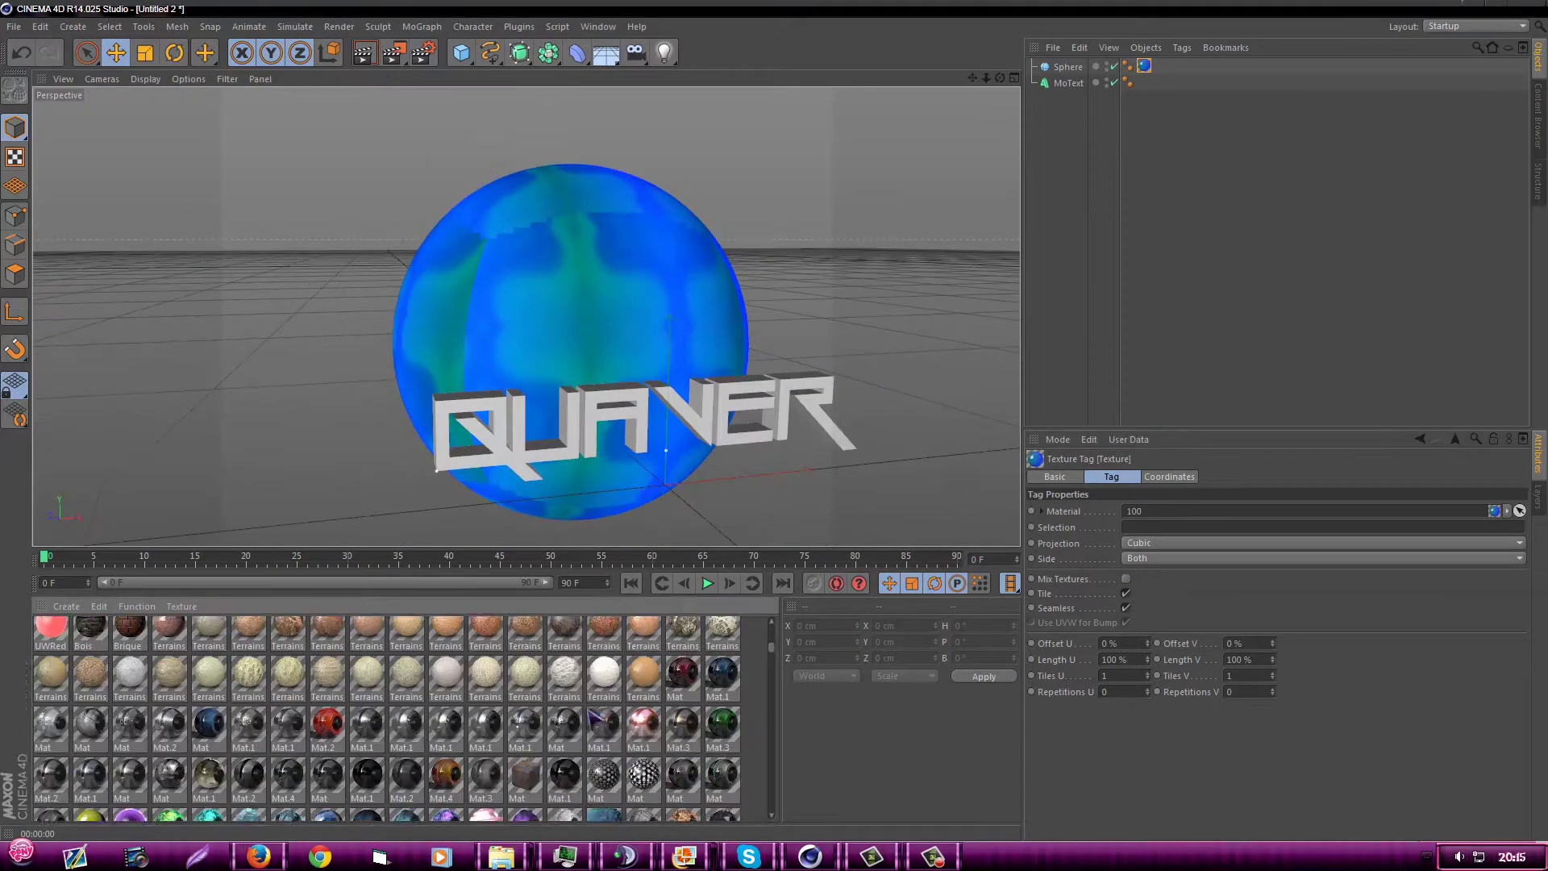
pyautogui.scroll(-15, 516, 778)
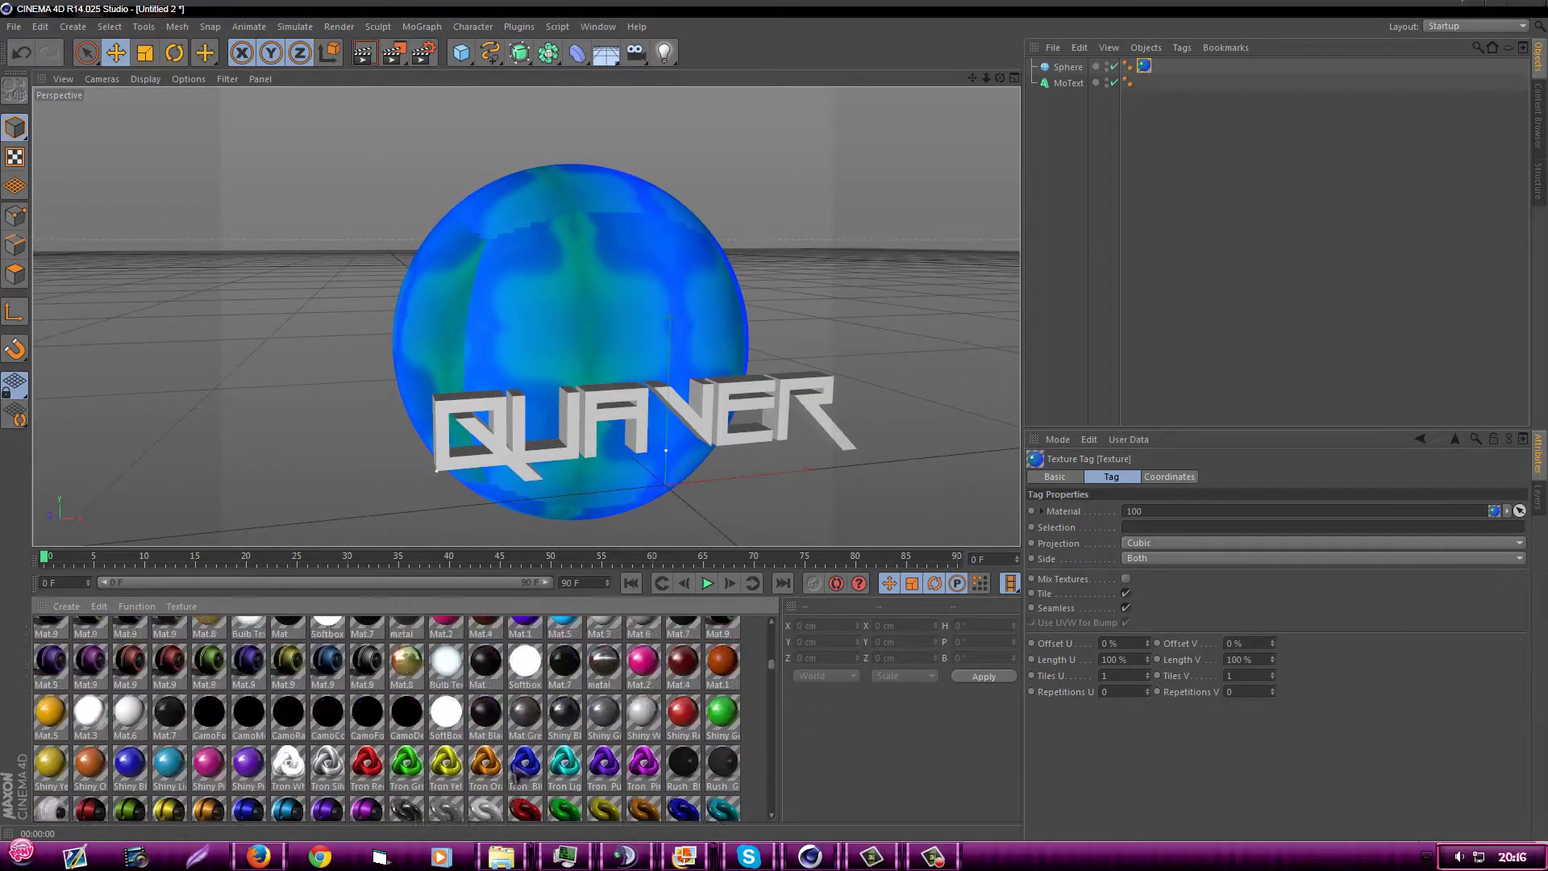
pyautogui.scroll(-10, 516, 772)
pyautogui.moveTo(170, 675); pyautogui.dragTo(1144, 66)
pyautogui.click(364, 53)
# - Apply the Lava Dawg cracked-lava material to the sphere and render the view
pyautogui.scroll(-10, 456, 706)
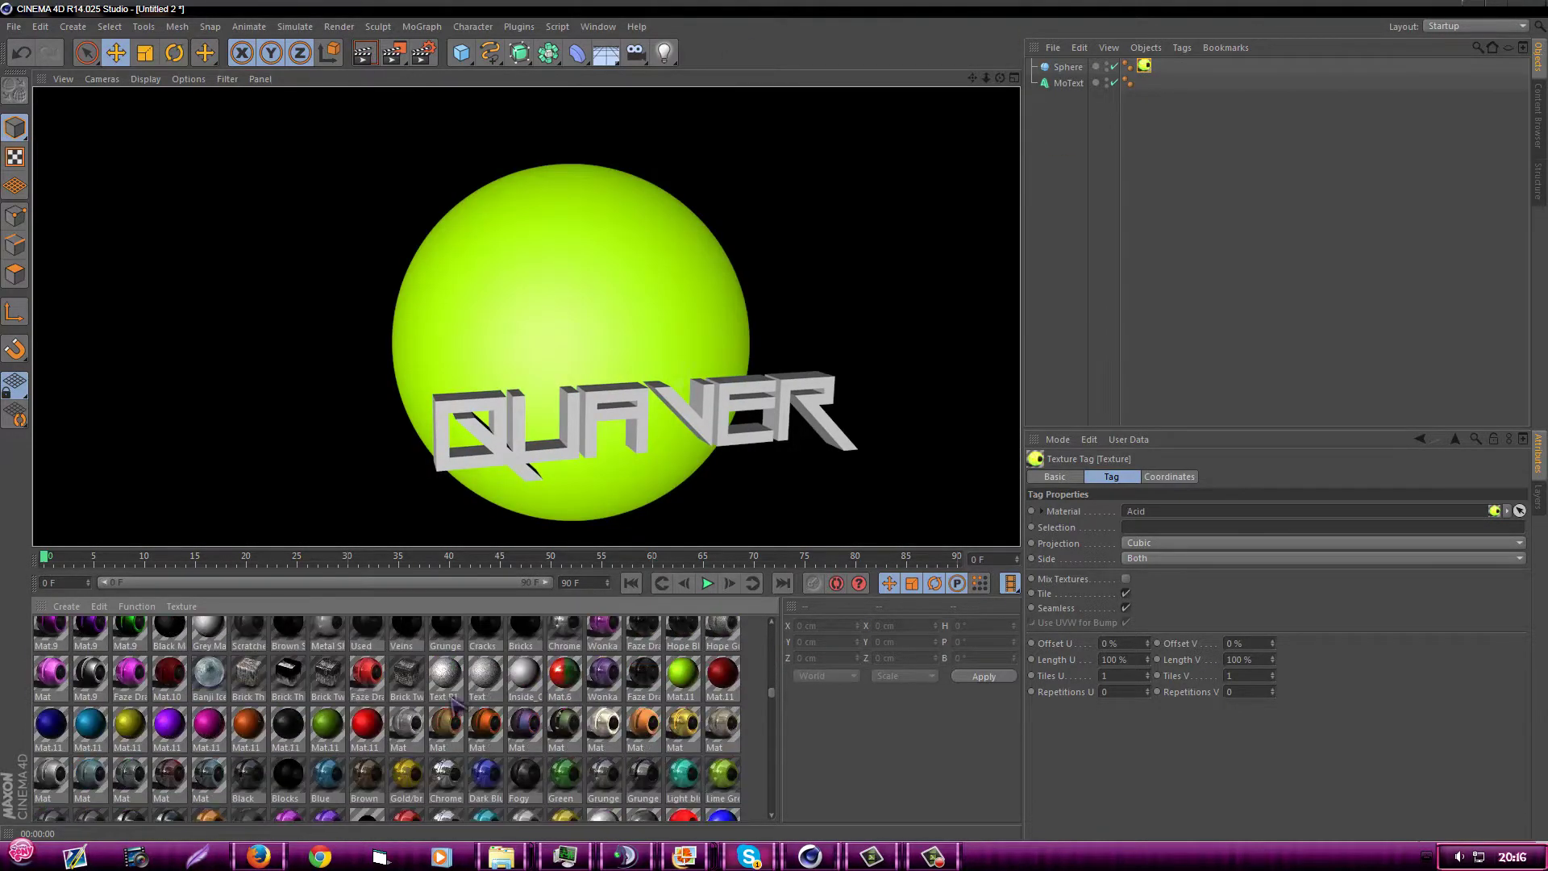
pyautogui.scroll(2, 166, 713)
pyautogui.click(1169, 733)
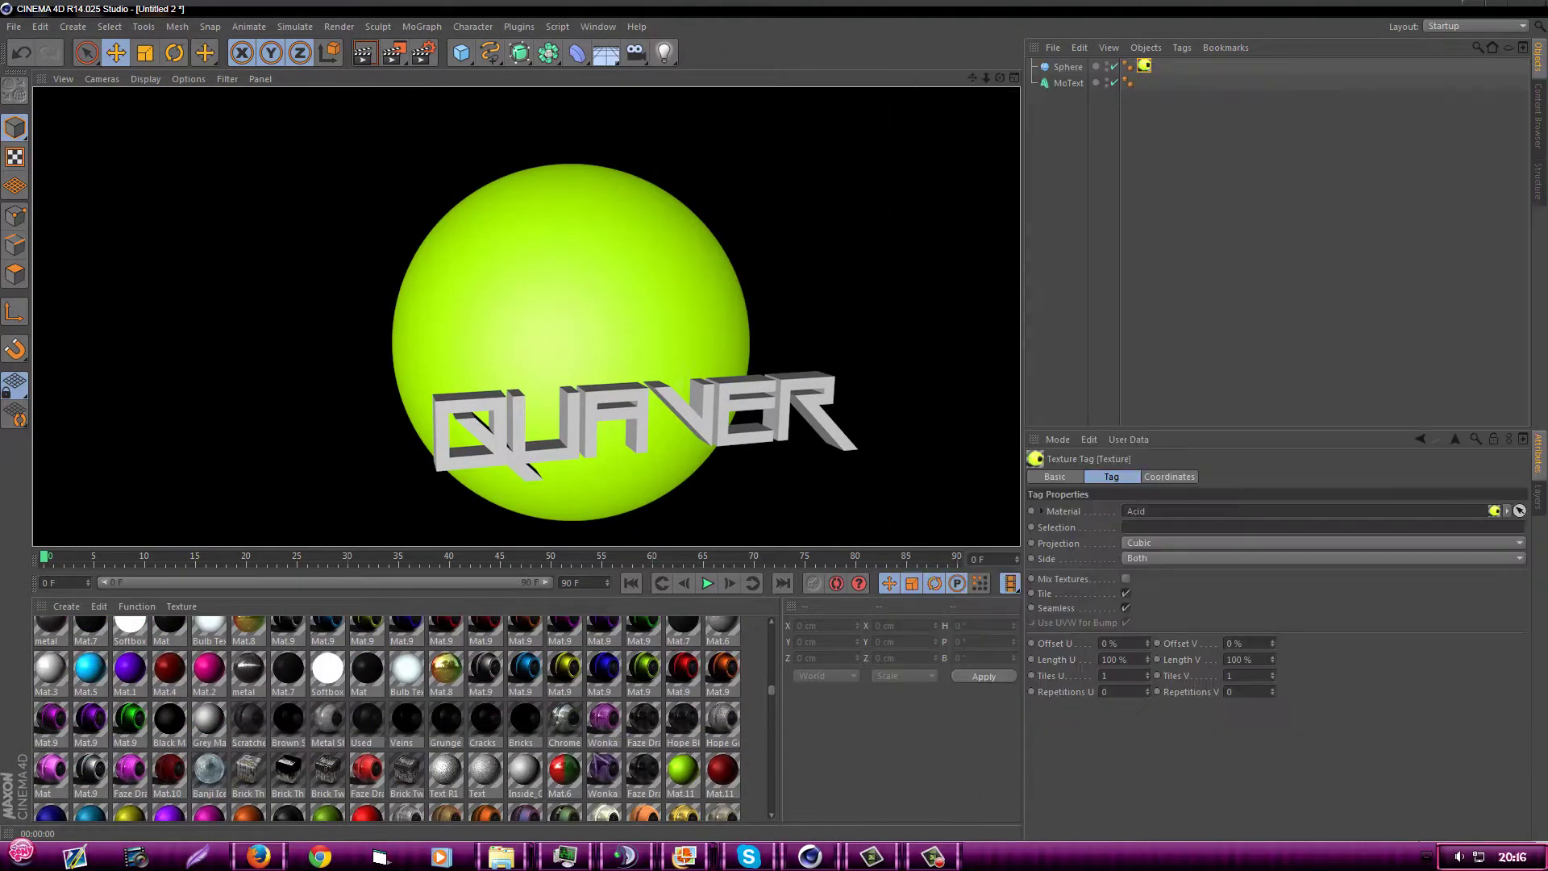
pyautogui.scroll(-3, 403, 710)
pyautogui.moveTo(722, 726); pyautogui.dragTo(1144, 66)
pyautogui.hotkey('ctrl', 'r')
pyautogui.moveTo(682, 726); pyautogui.dragTo(1153, 68)
pyautogui.hotkey('ctrl', 'r')
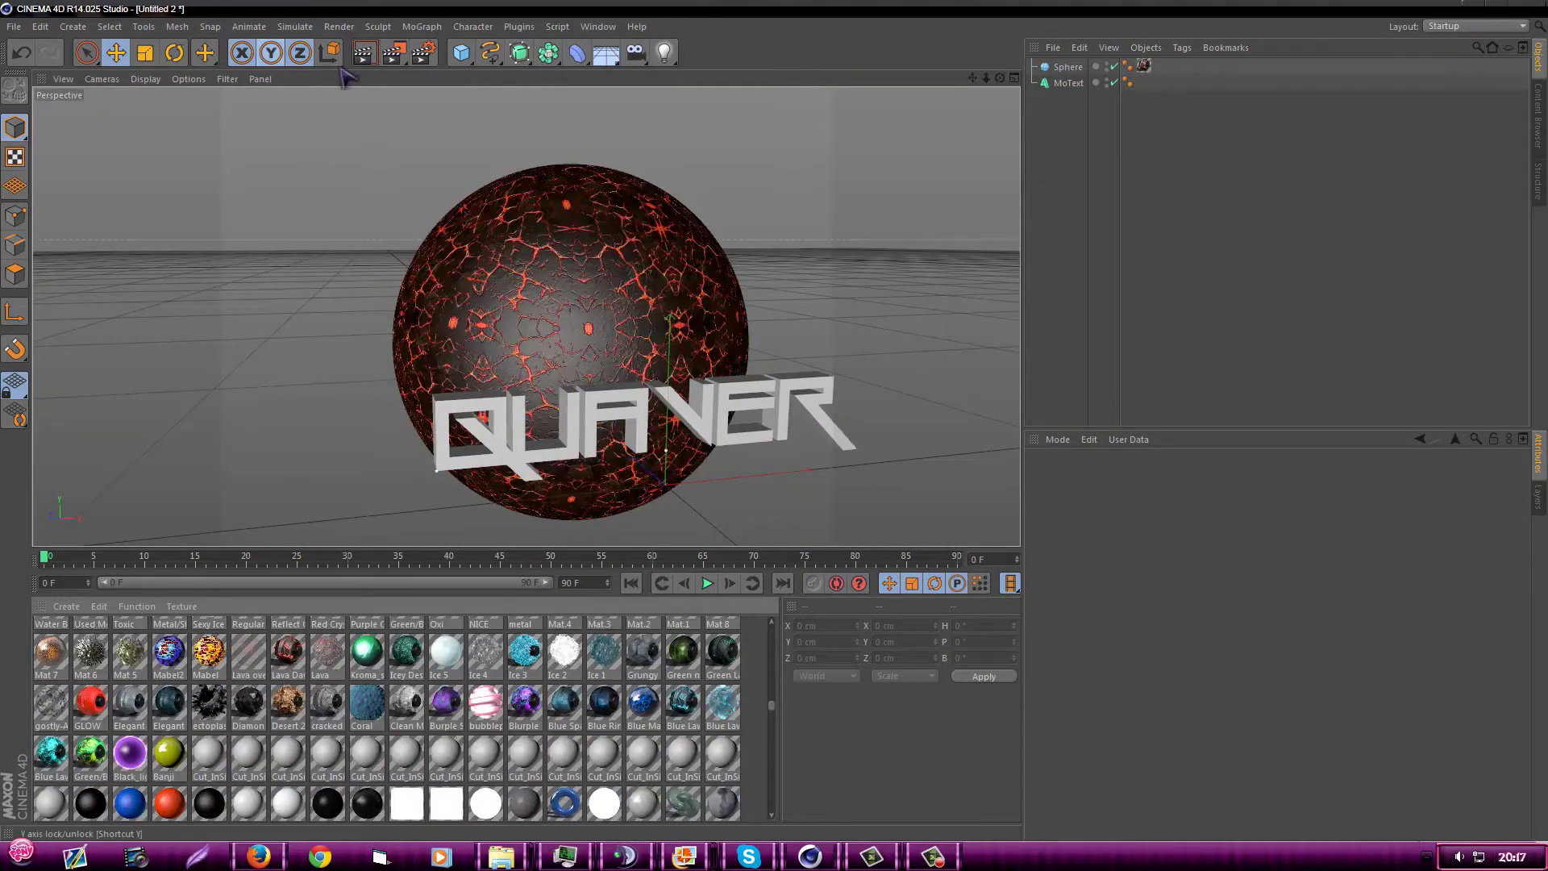
# - Break the lava sphere into 75 pieces with Thrausi and play back the simulation
pyautogui.scroll(-2, 403, 709)
pyautogui.keyDown('alt'); pyautogui.moveTo(516, 387); pyautogui.dragTo(615, 393); pyautogui.keyUp('alt')
pyautogui.click(524, 282)
pyautogui.keyDown('alt'); pyautogui.moveTo(524, 283); pyautogui.dragTo(725, 161); pyautogui.keyUp('alt')
pyautogui.click(518, 27)
pyautogui.click(565, 88)
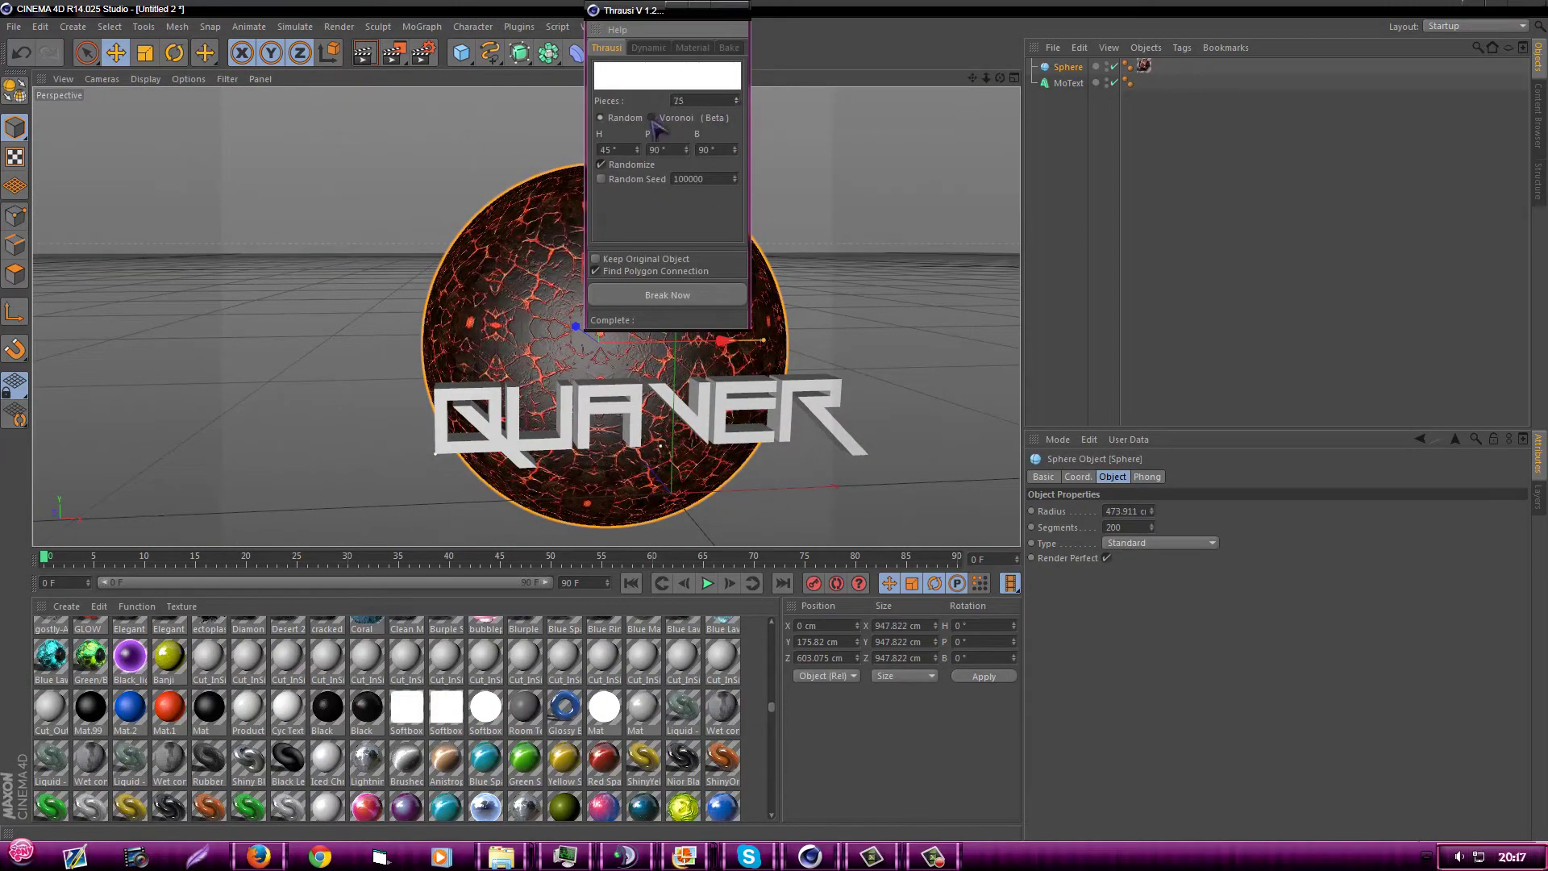
pyautogui.click(695, 296)
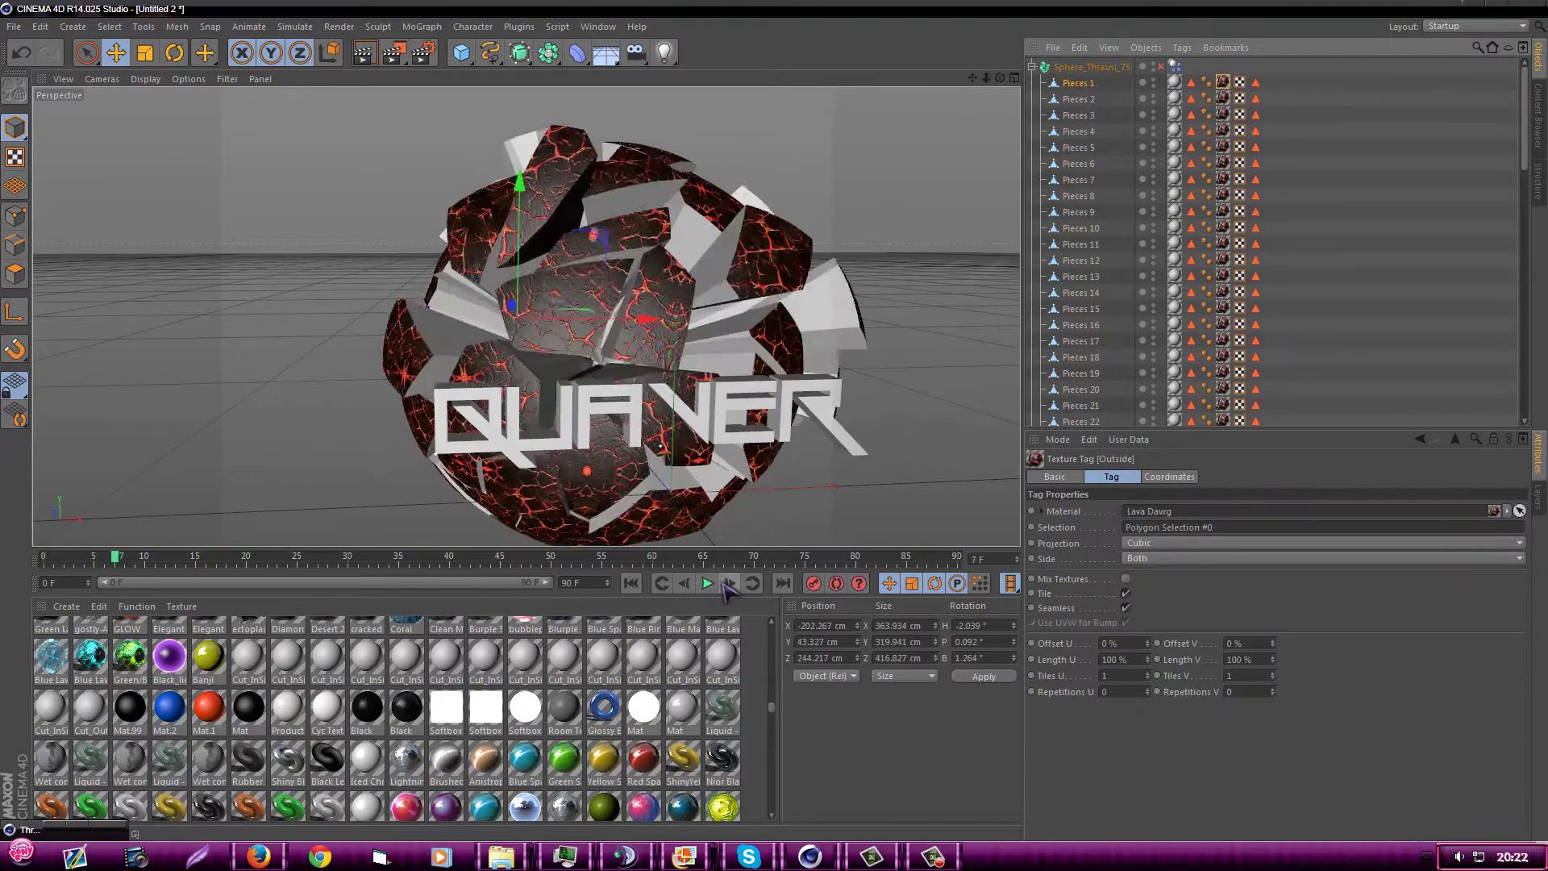
pyautogui.click(625, 856)
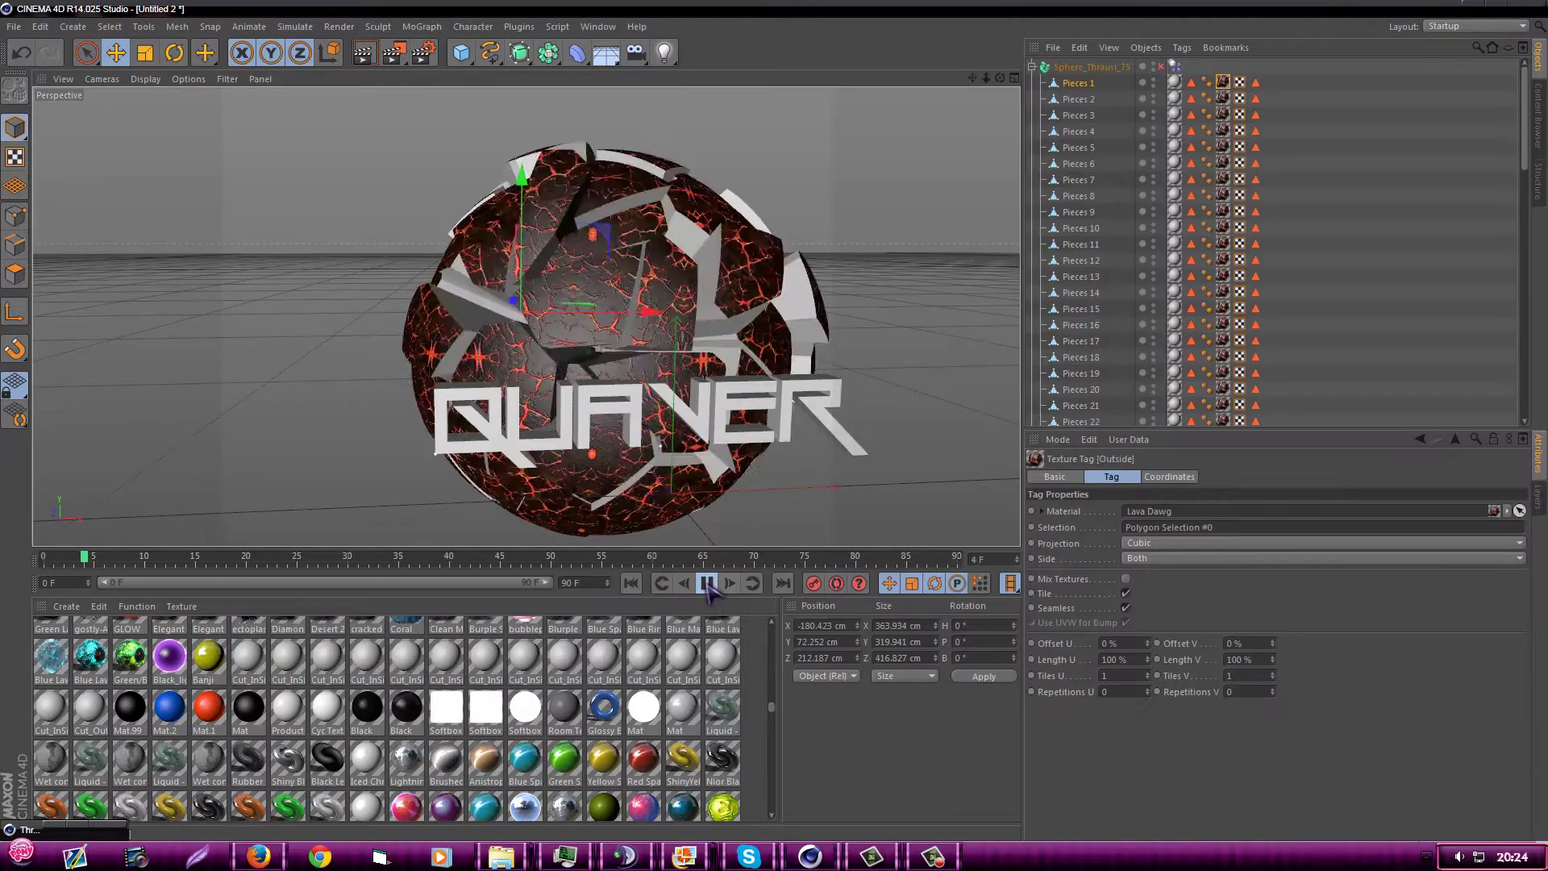
pyautogui.click(708, 584)
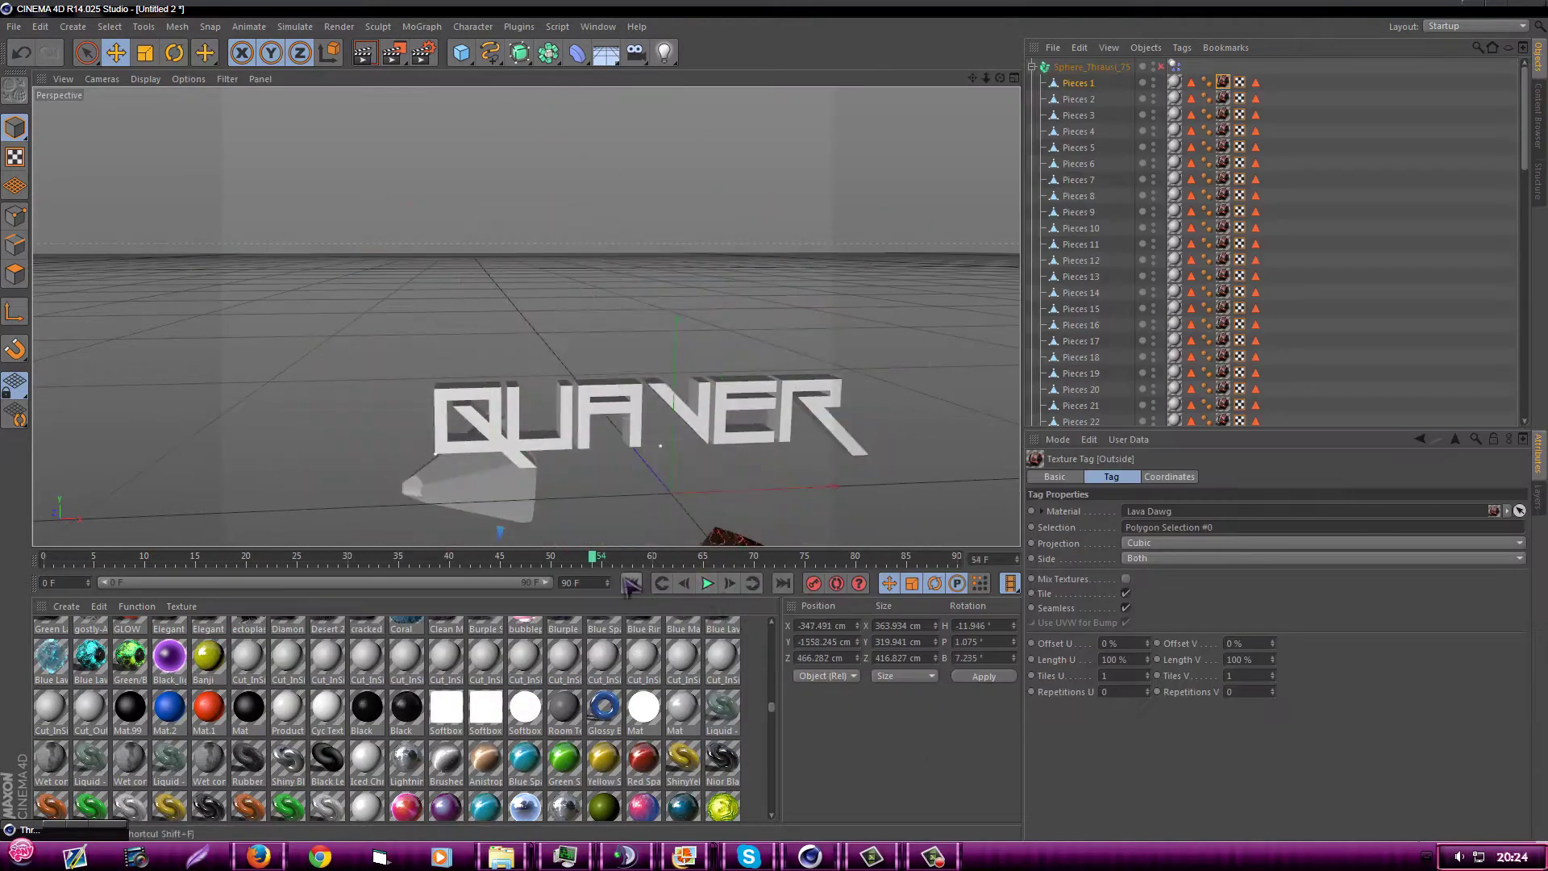
# - Add a second sphere with a radius of about 335 cm inside the broken one and give it a dynamics body tag
pyautogui.click(520, 53)
pyautogui.moveTo(726, 145); pyautogui.dragTo(257, 297)
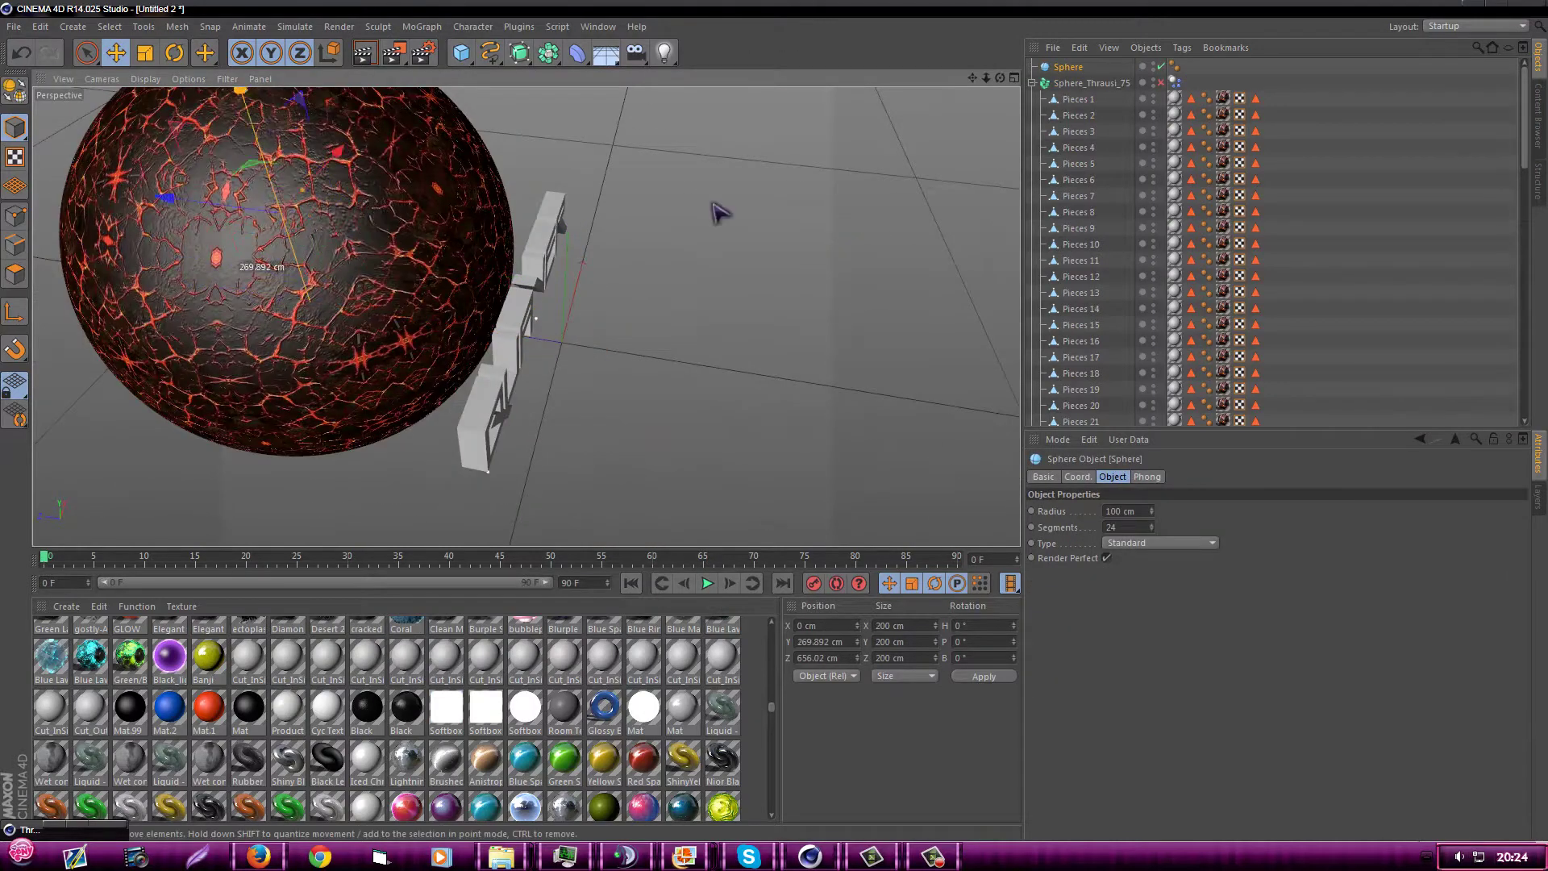
pyautogui.rightClick(1064, 417)
pyautogui.moveTo(1172, 399)
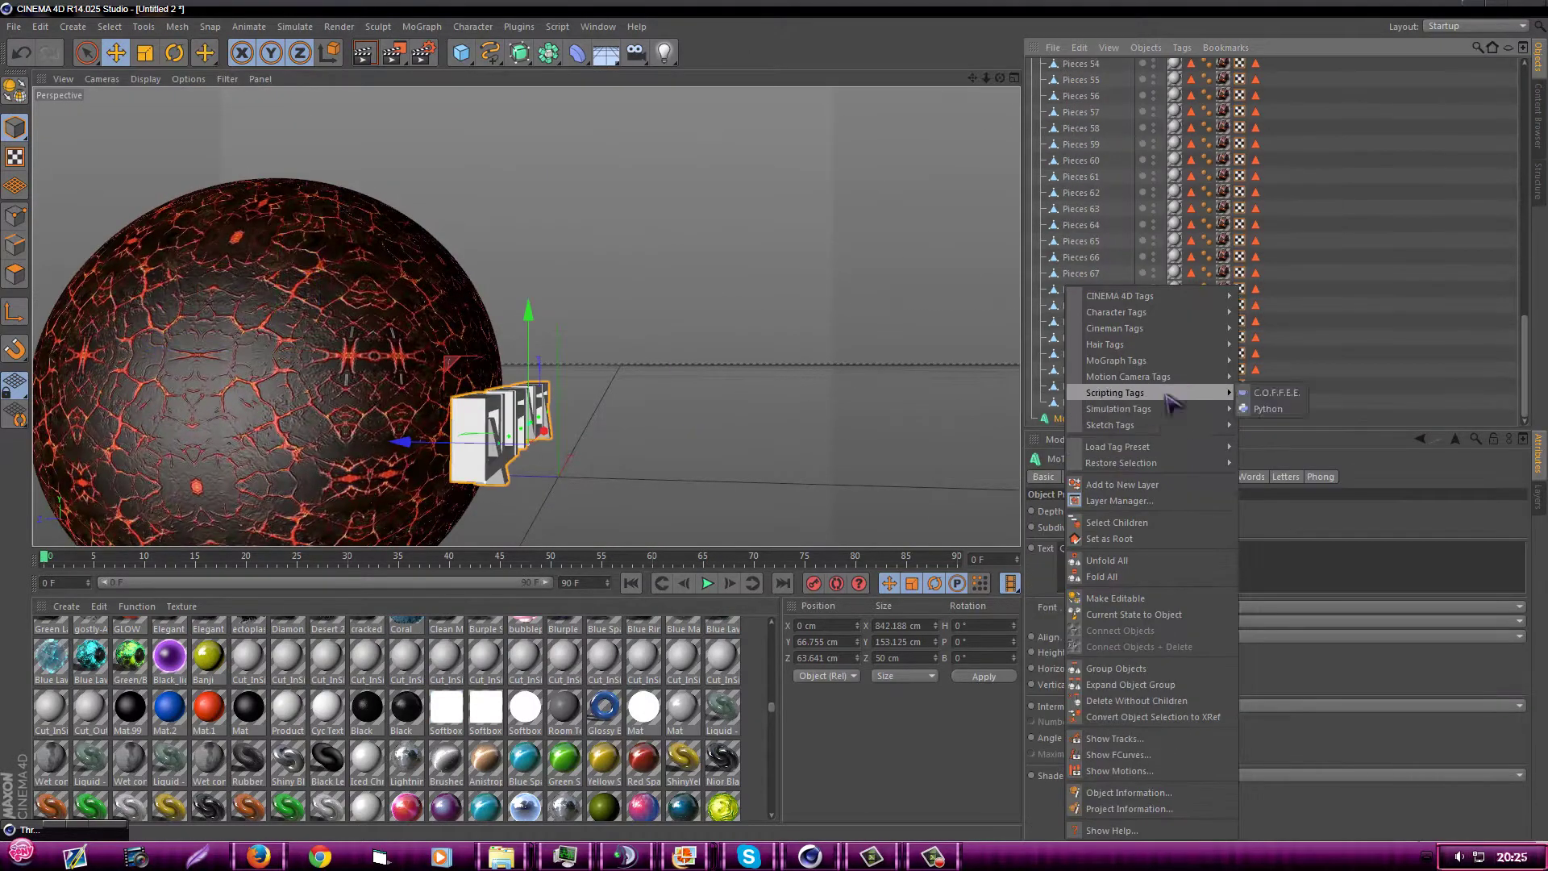
pyautogui.scroll(10, 1129, 242)
pyautogui.click(1068, 67)
# - Play the simulation of the pieces bursting from the inner sphere and go back to frame 3
pyautogui.click(708, 582)
pyautogui.click(708, 583)
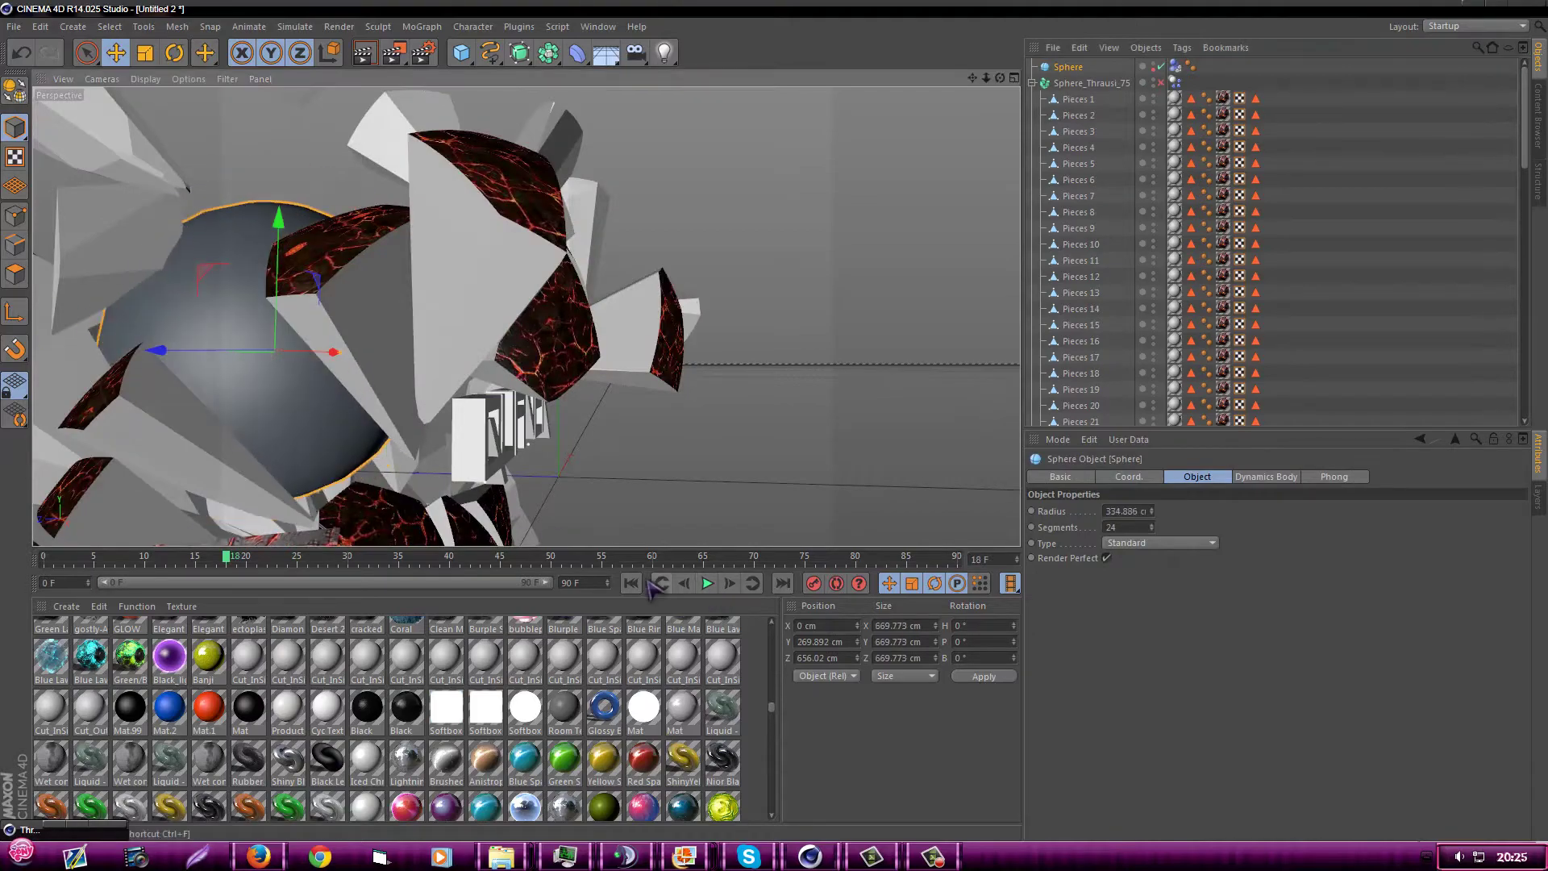
pyautogui.click(657, 583)
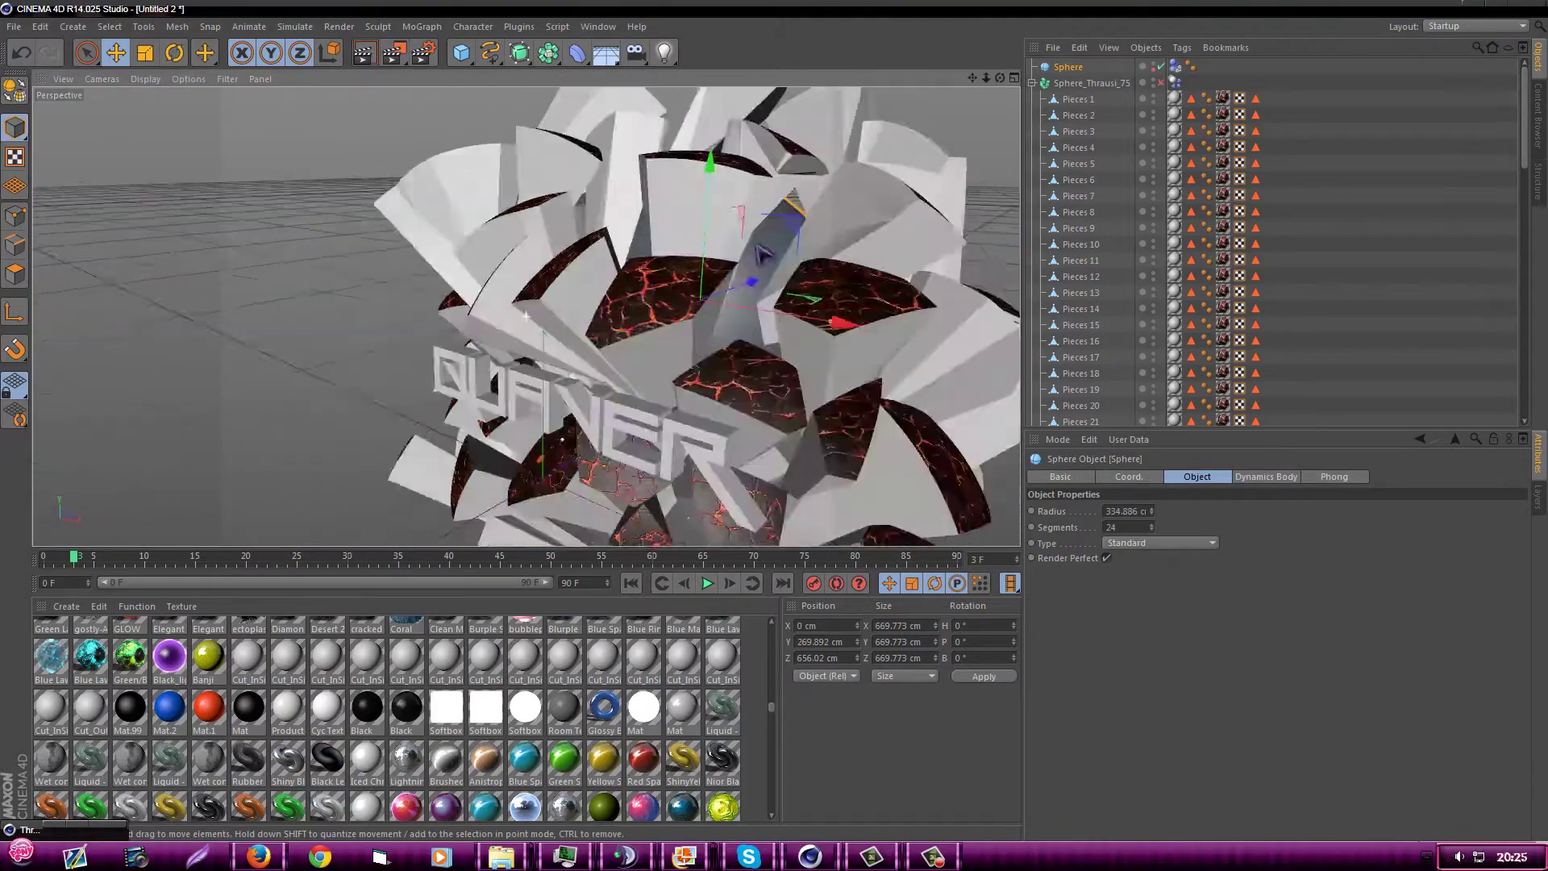
pyautogui.keyDown('alt'); pyautogui.moveTo(762, 255); pyautogui.dragTo(899, 198); pyautogui.keyUp('alt')
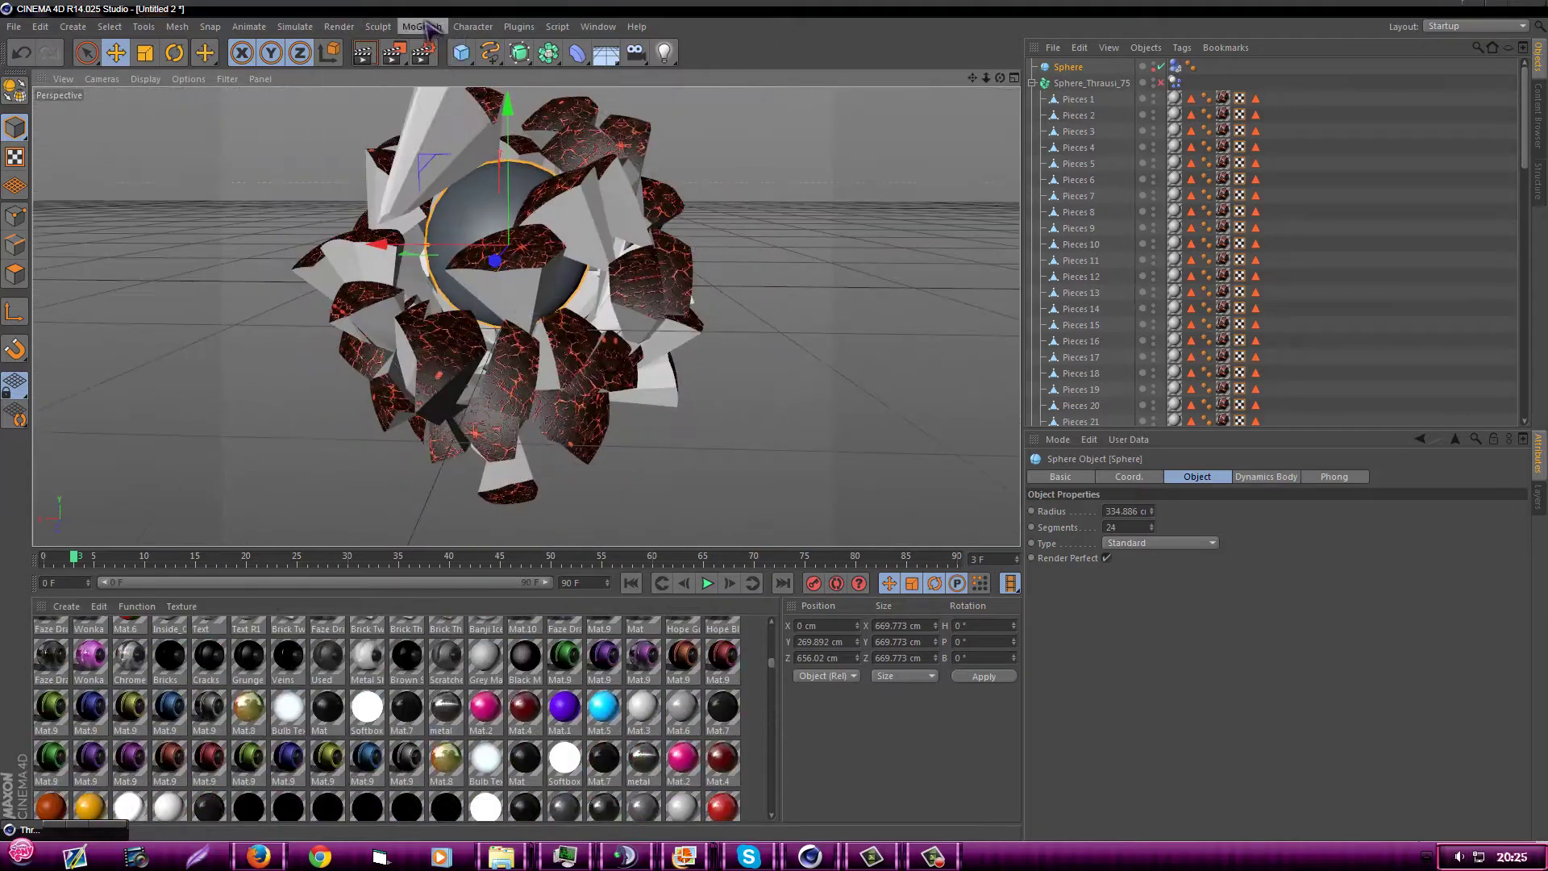
# - Add a target spot light above the broken sphere with 300% intensity and a green colour of RGB 20, 122, 0
pyautogui.click(733, 105)
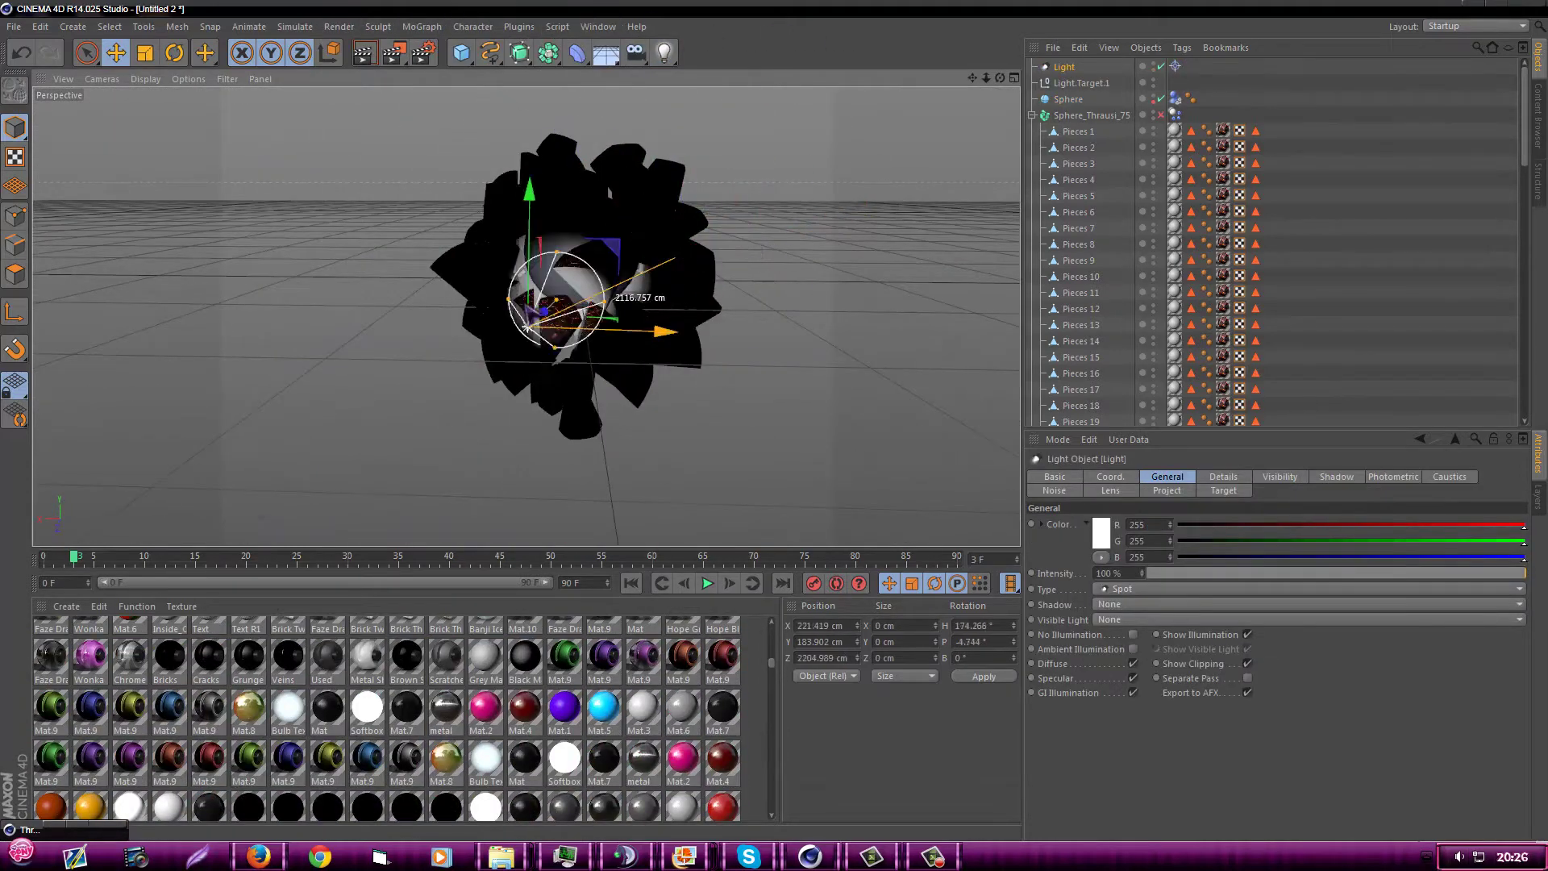
pyautogui.keyDown('alt'); pyautogui.moveTo(578, 441); pyautogui.dragTo(419, 187); pyautogui.keyUp('alt')
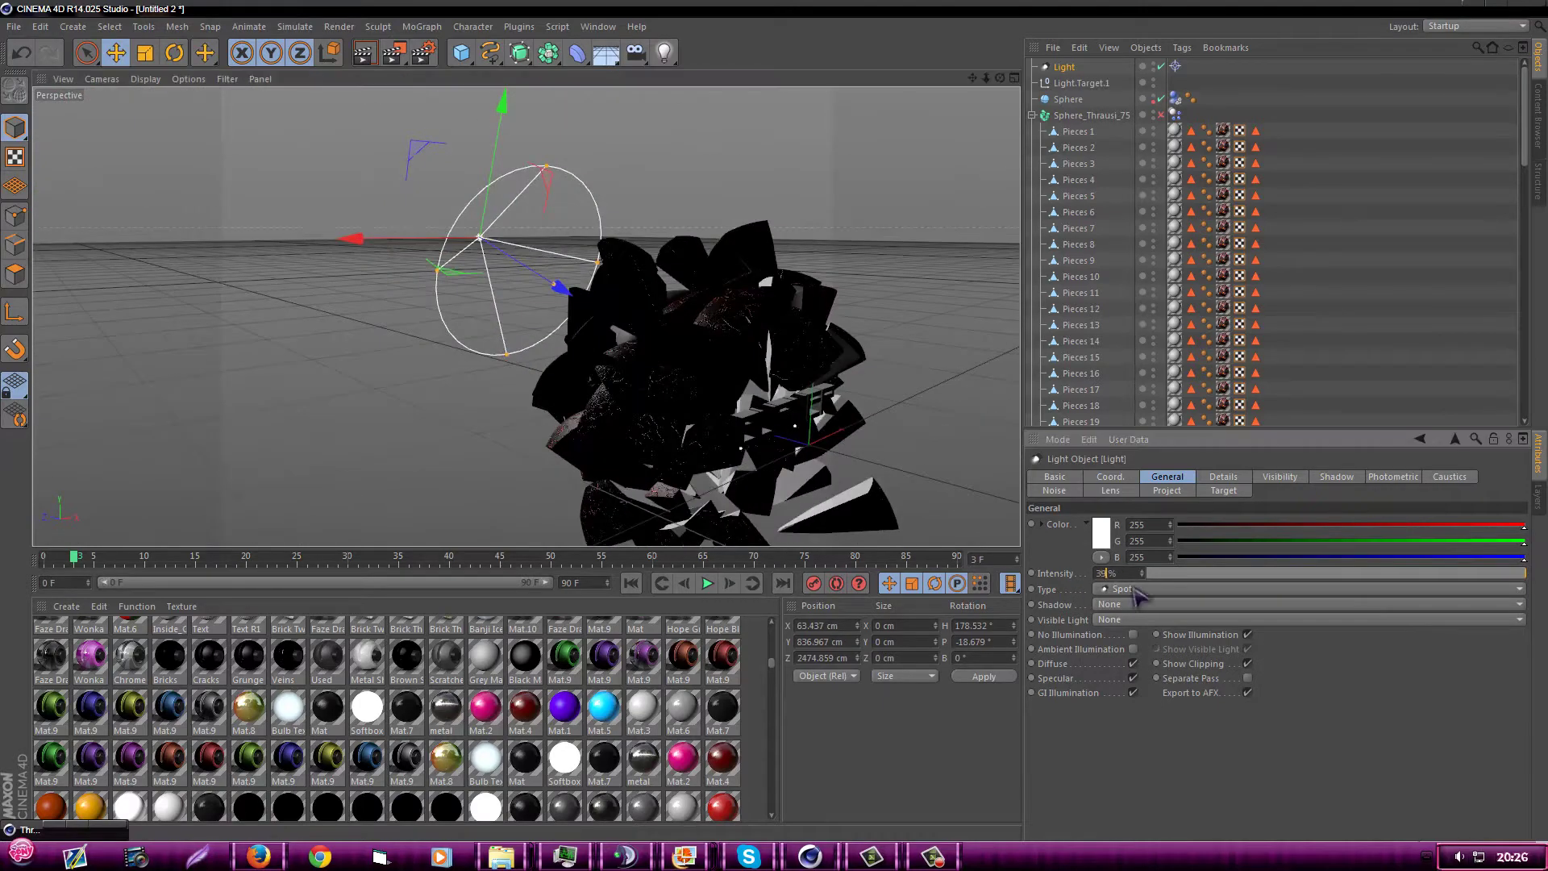
pyautogui.click(1068, 596)
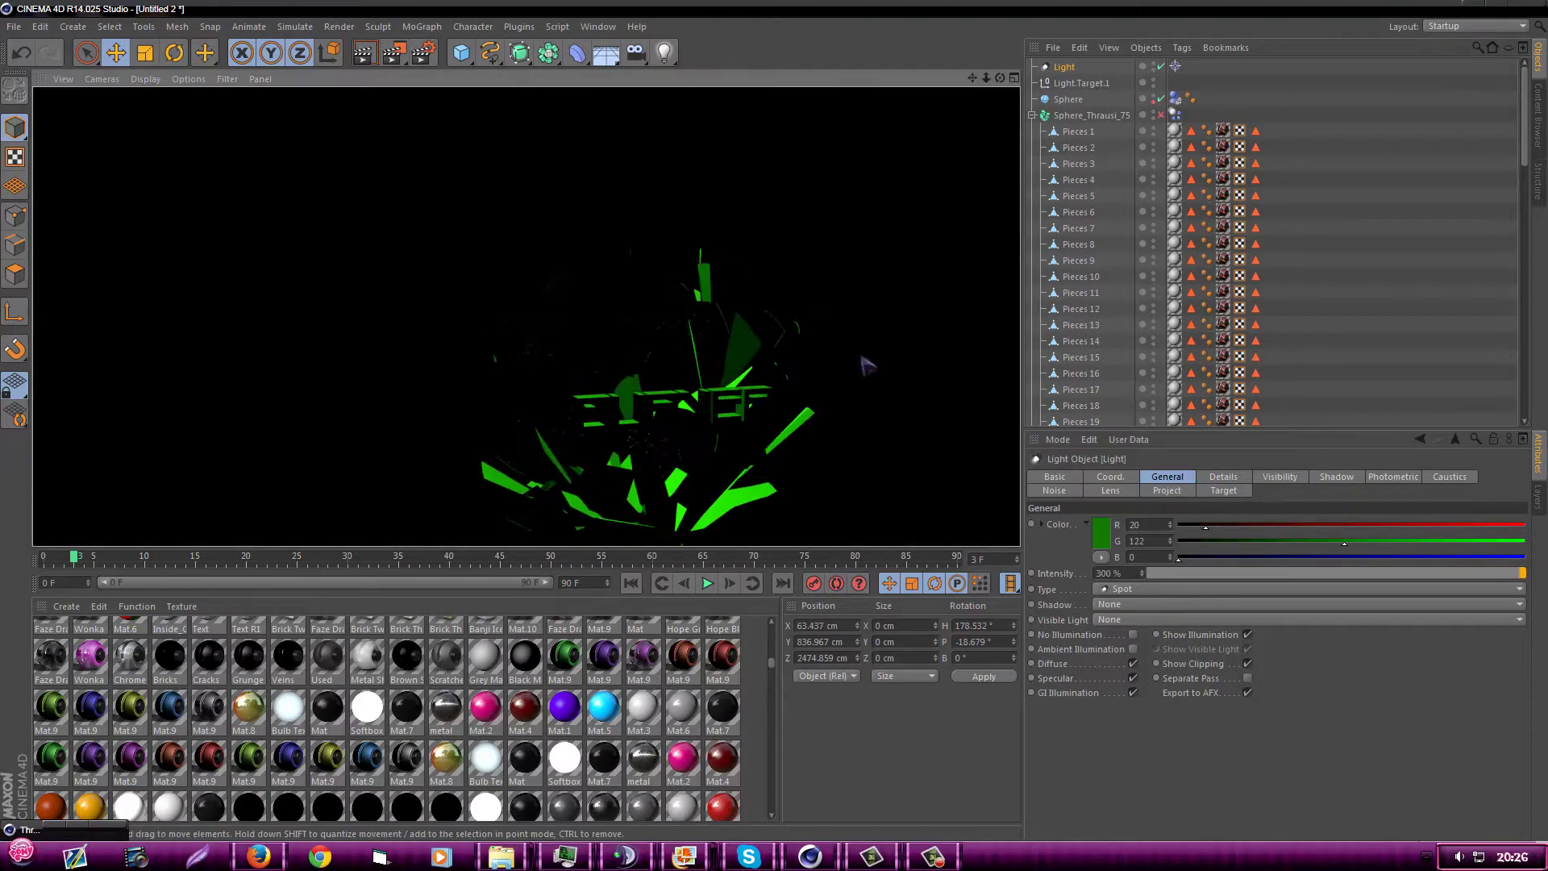
# - Add a plane opposite the spot light, pitch it about -99° and scale it up to about 6935 cm
pyautogui.press('r')
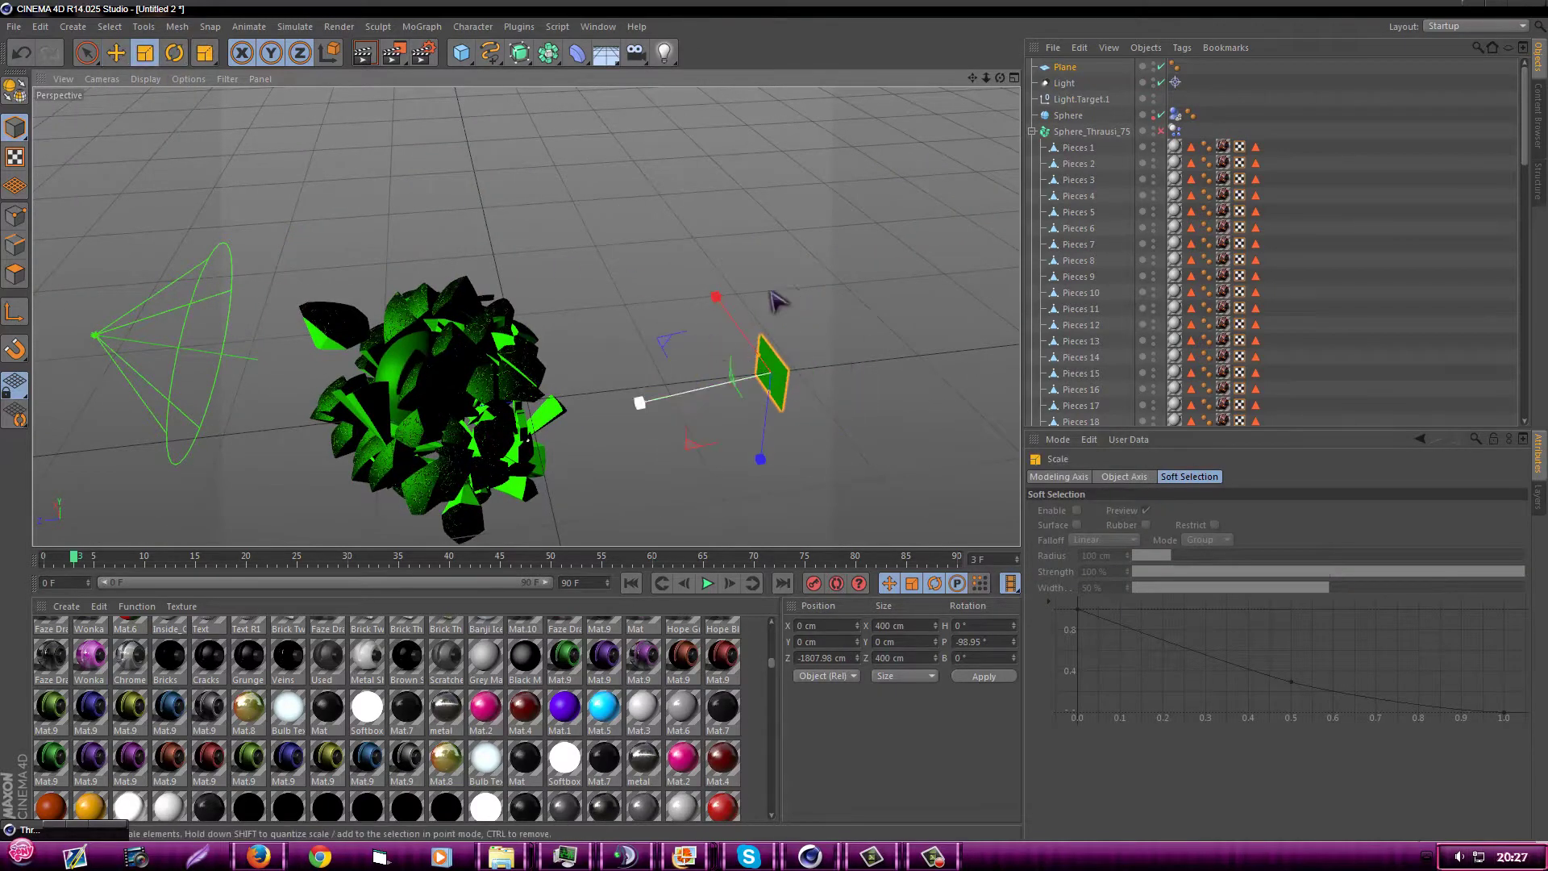
pyautogui.keyDown('alt'); pyautogui.moveTo(546, 254); pyautogui.dragTo(830, 270); pyautogui.keyUp('alt')
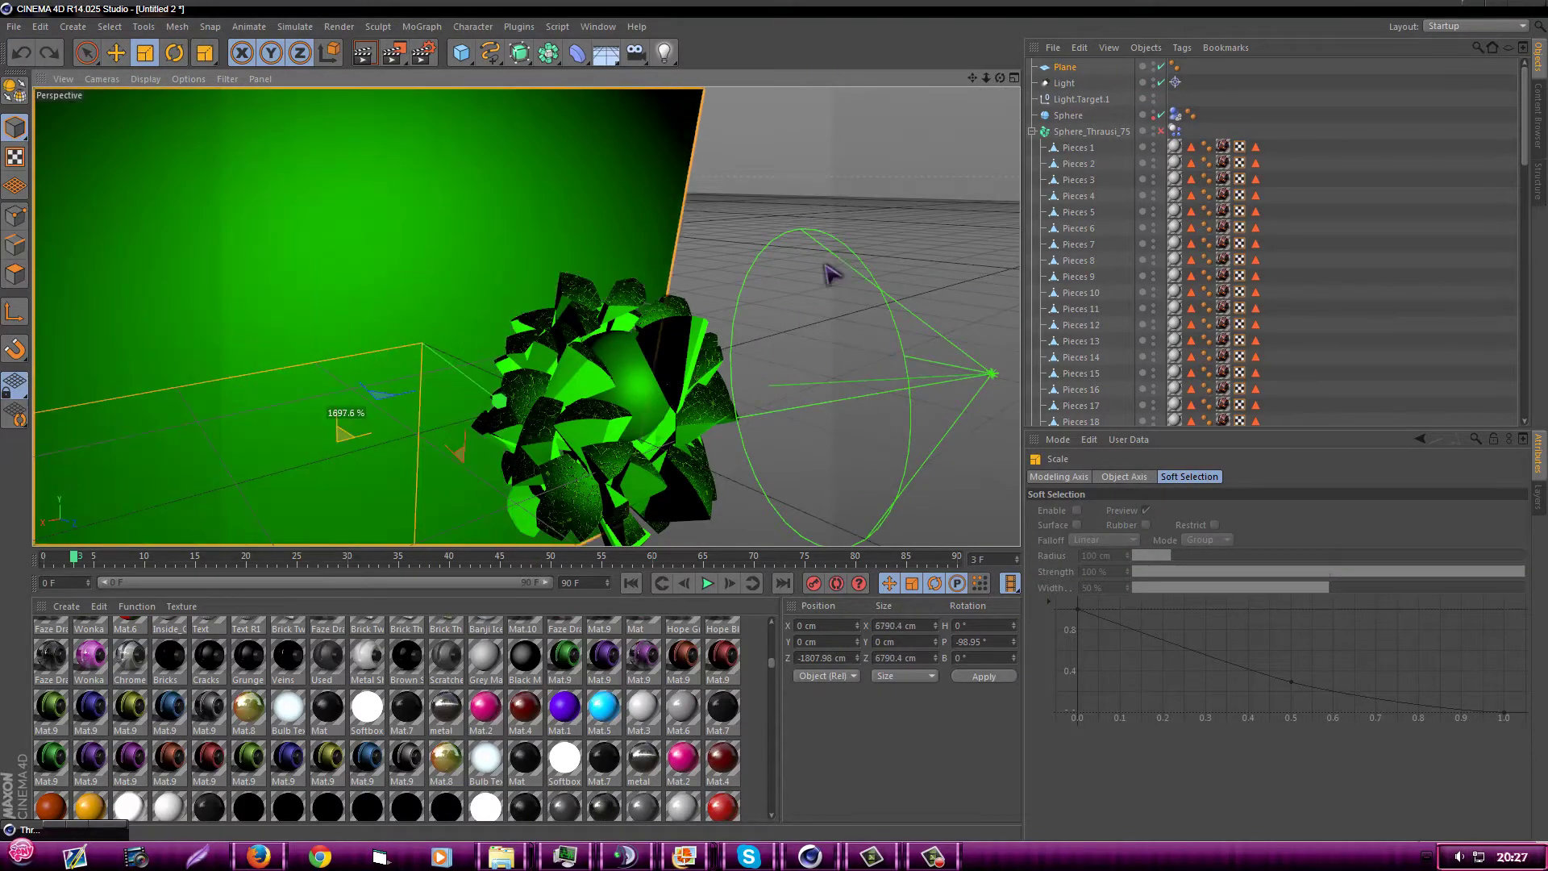
pyautogui.keyDown('alt'); pyautogui.moveTo(830, 269); pyautogui.dragTo(747, 234, button='right'); pyautogui.keyUp('alt')
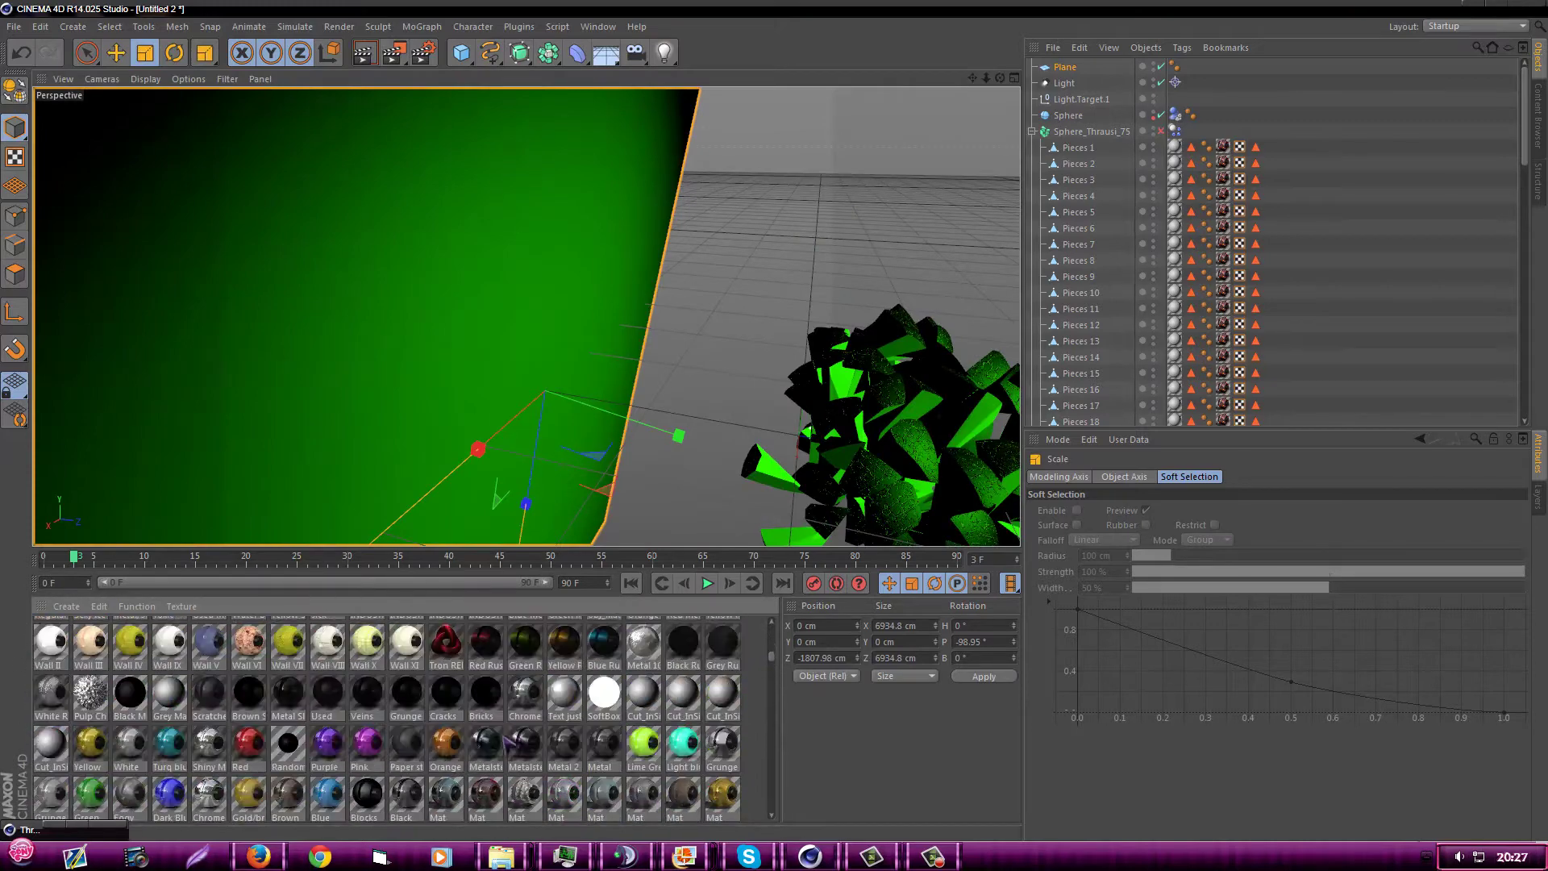
# - Create a new material with reflection enabled and specular disabled, and apply it to the plane
pyautogui.click(66, 606)
pyautogui.click(81, 623)
pyautogui.doubleClick(51, 635)
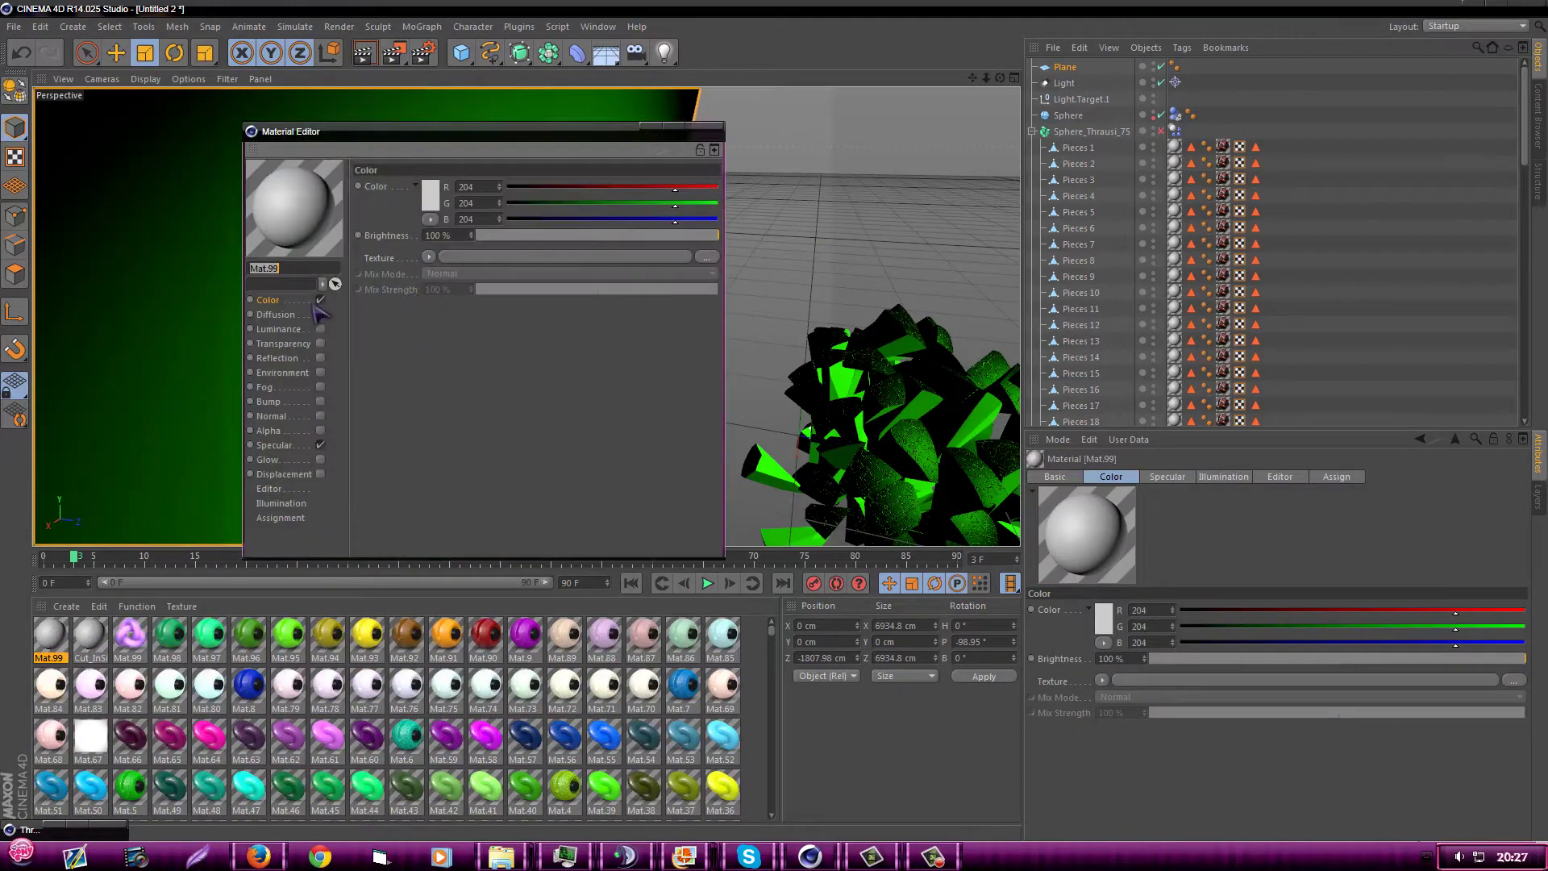
pyautogui.click(282, 358)
pyautogui.click(322, 446)
pyautogui.moveTo(51, 635); pyautogui.dragTo(1161, 68)
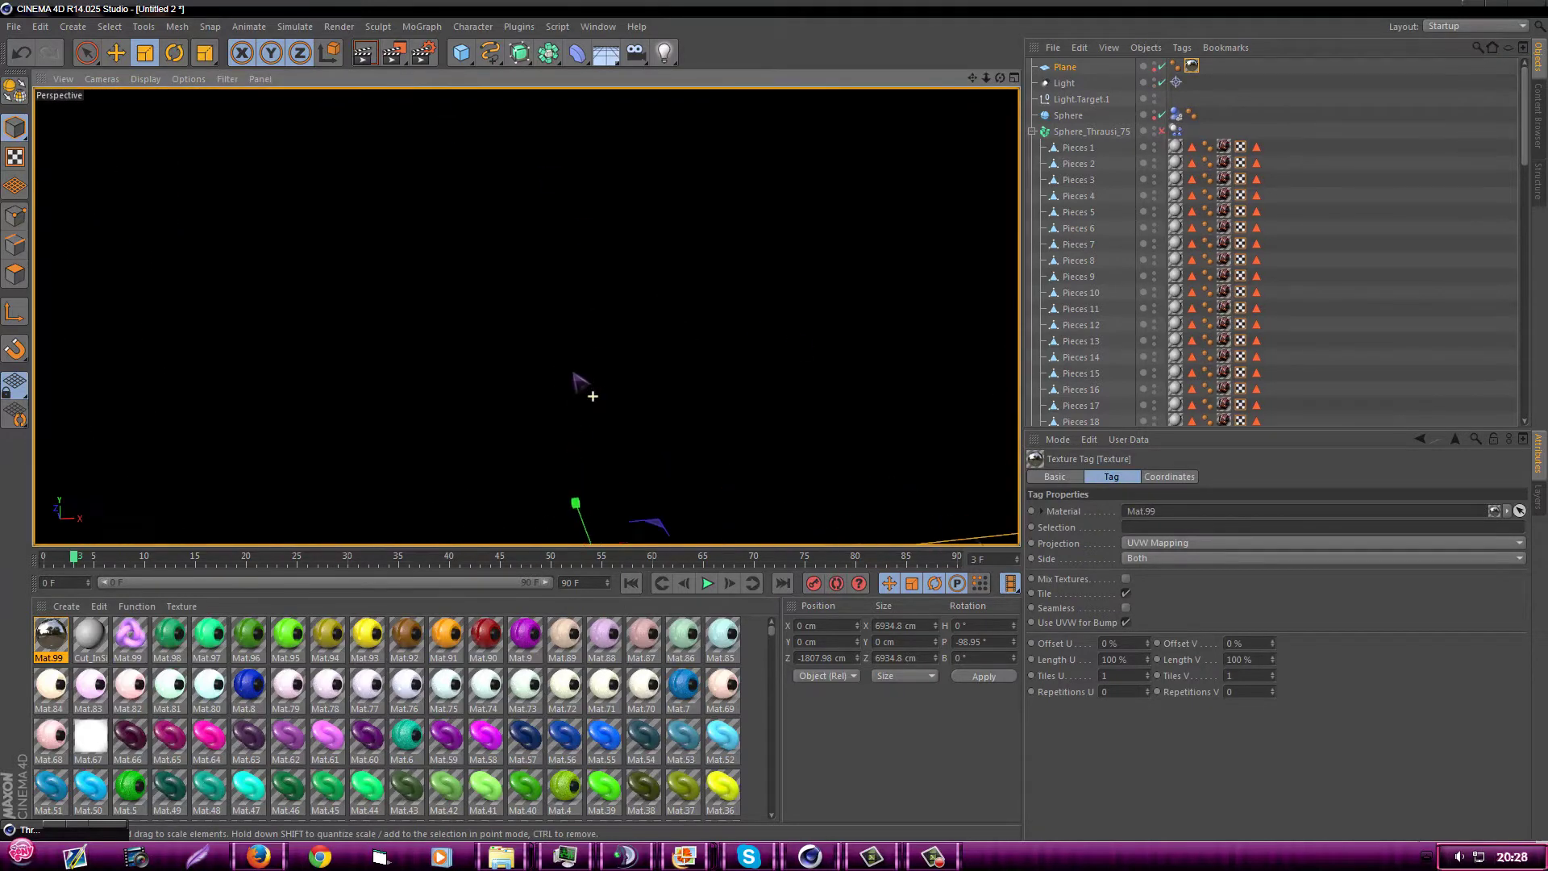
# - Give the green spot light soft shadow maps and set its visible light to Visible
pyautogui.keyDown('alt'); pyautogui.moveTo(837, 360); pyautogui.dragTo(662, 333); pyautogui.keyUp('alt')
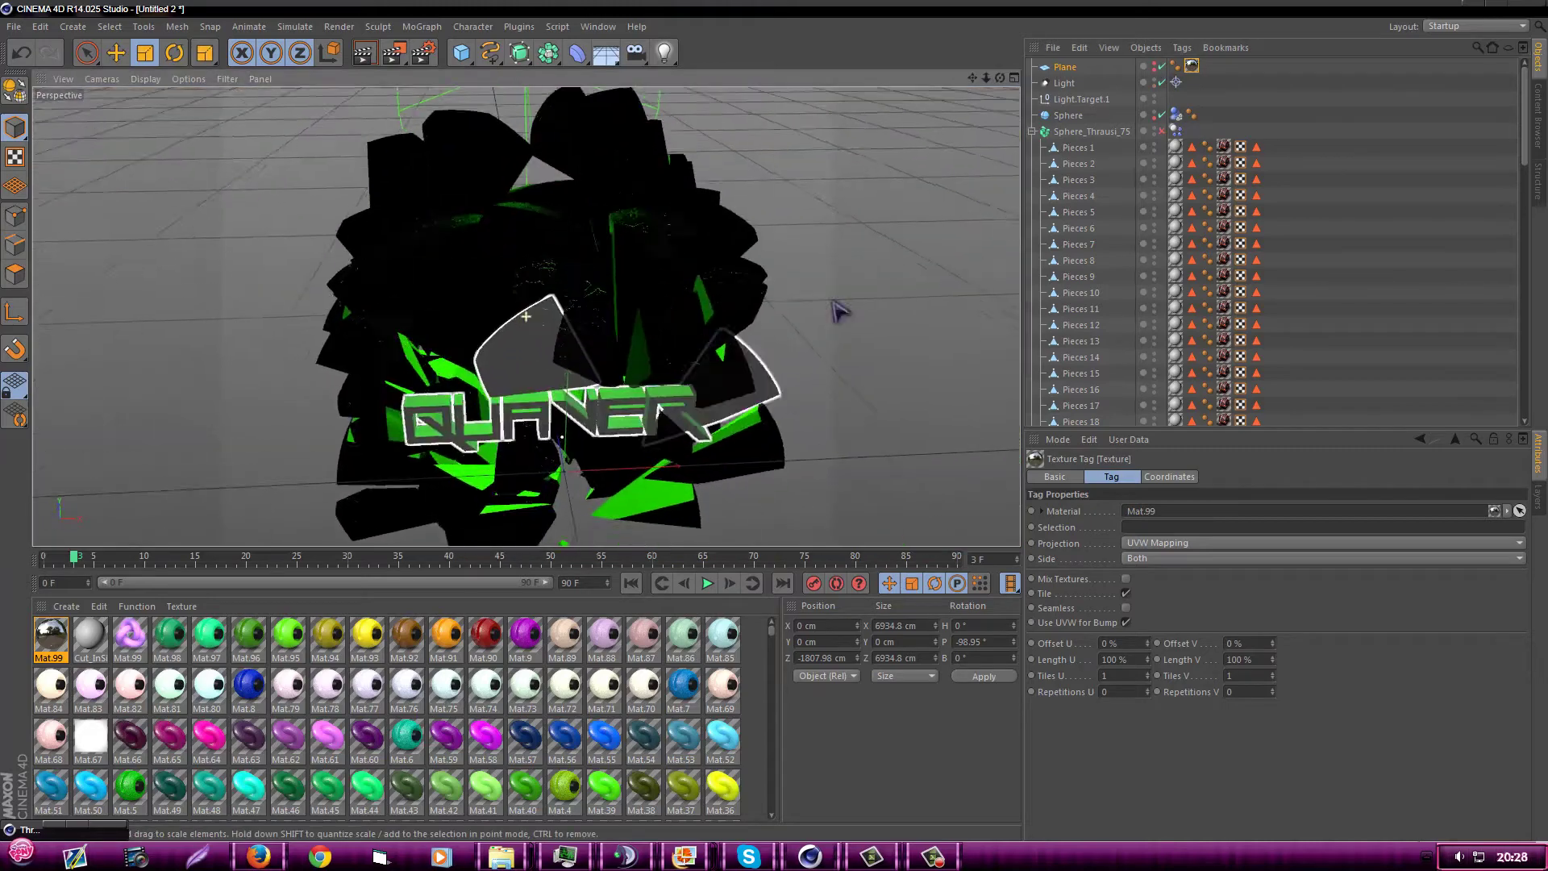
pyautogui.click(1064, 83)
pyautogui.click(1141, 603)
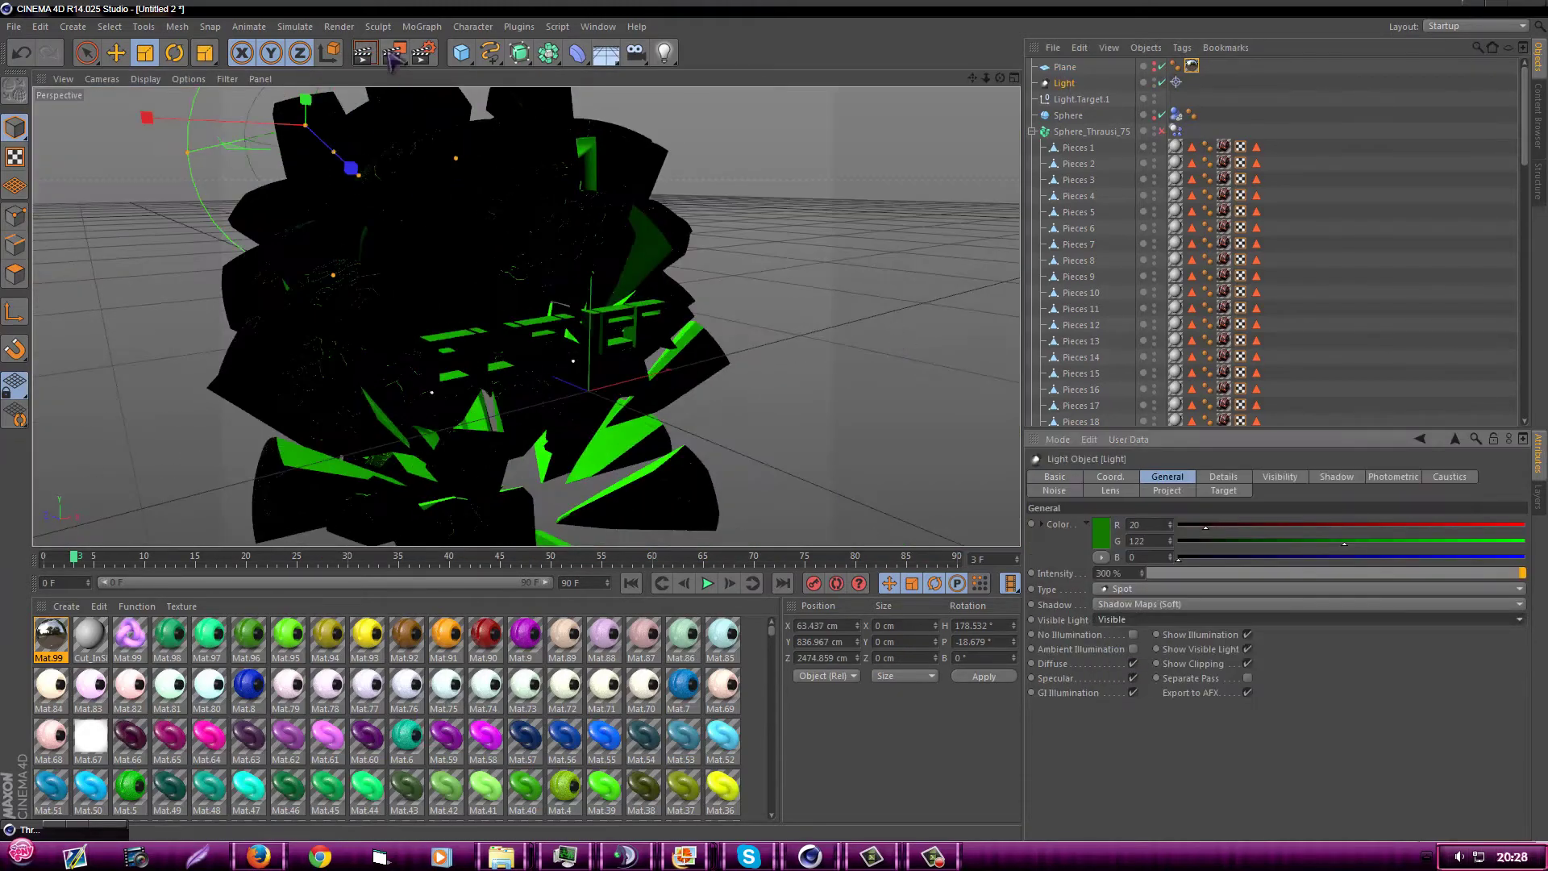
pyautogui.click(536, 346)
# - Add an omni light at Z about -1140 cm with 12% intensity and a green colour of RGB 68, 171, 0
pyautogui.keyDown('alt'); pyautogui.moveTo(536, 347); pyautogui.dragTo(791, 284); pyautogui.keyUp('alt')
pyautogui.click(664, 53)
pyautogui.click(722, 73)
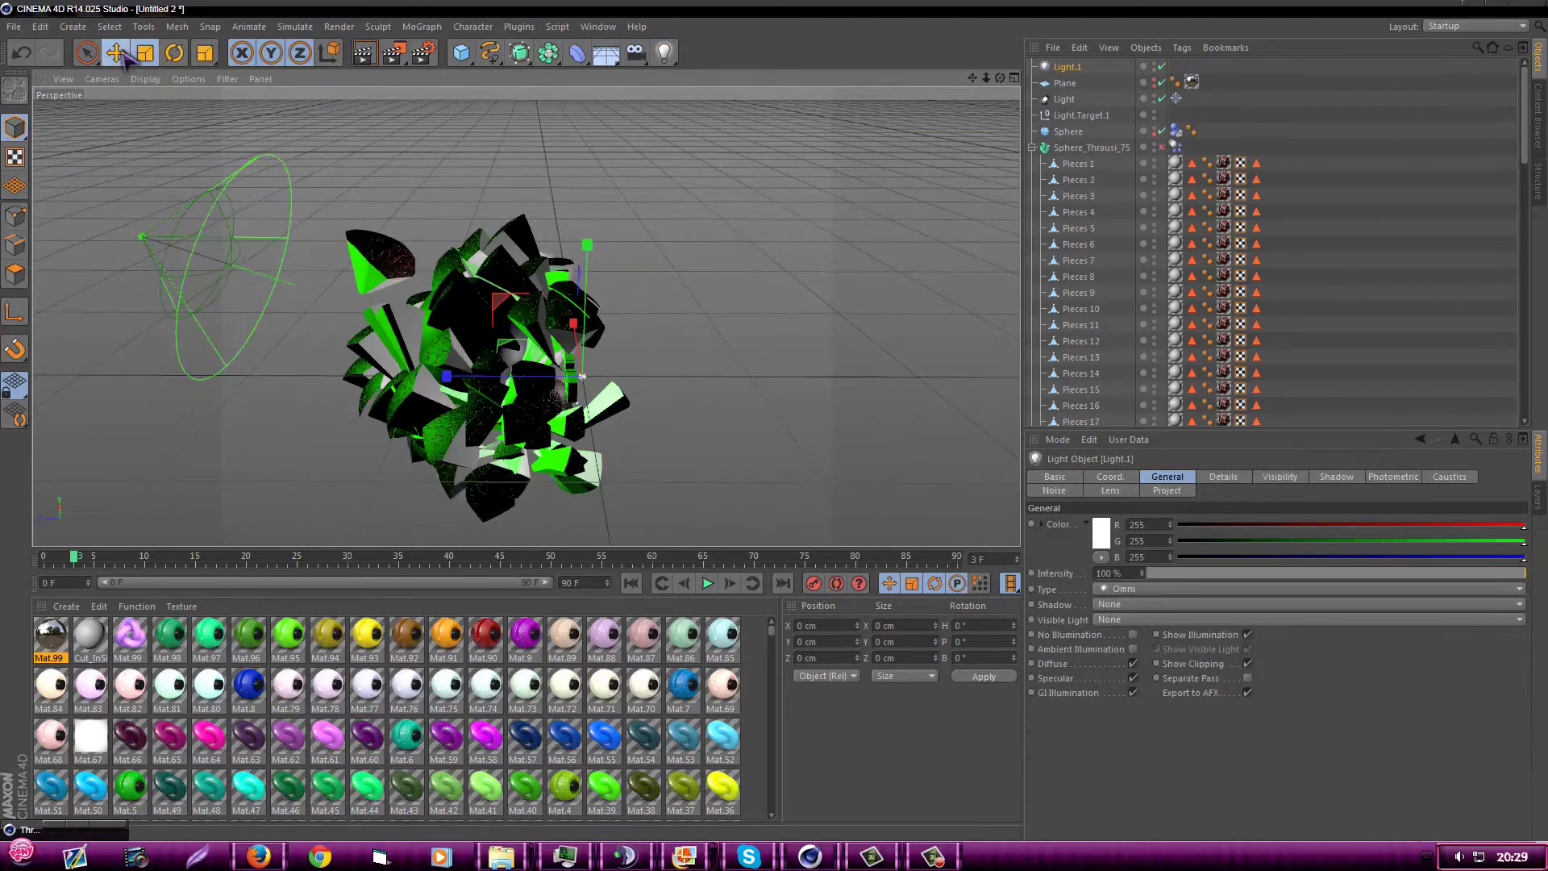
pyautogui.keyDown('alt'); pyautogui.moveTo(178, 201); pyautogui.dragTo(301, 367); pyautogui.keyUp('alt')
pyautogui.click(1072, 616)
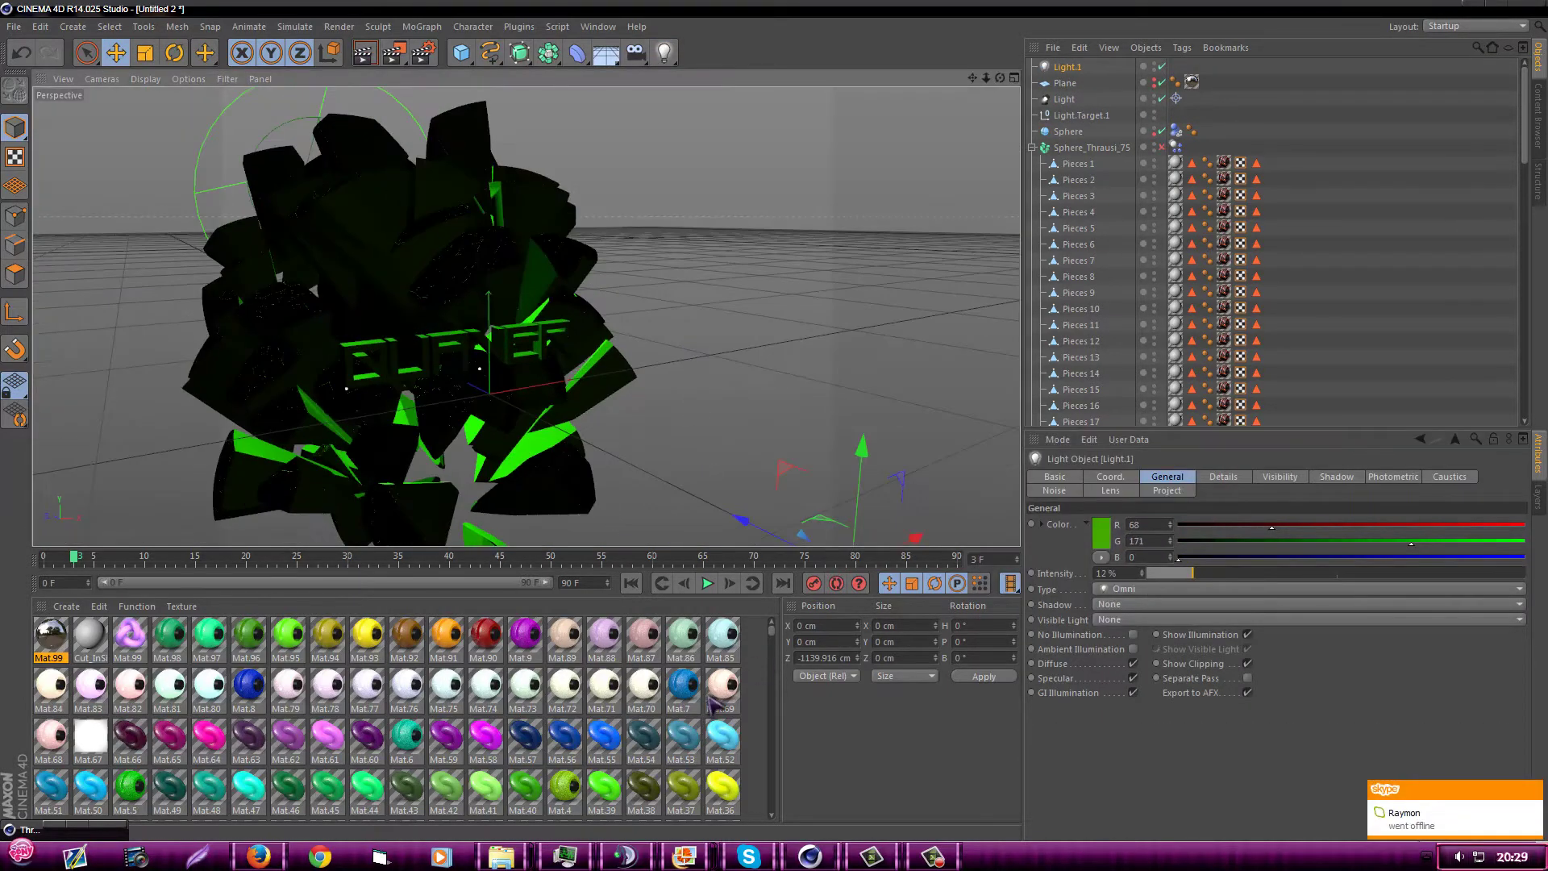
# - Apply the Green/Blue Lava material to the QUAVER text object
pyautogui.scroll(-10, 564, 709)
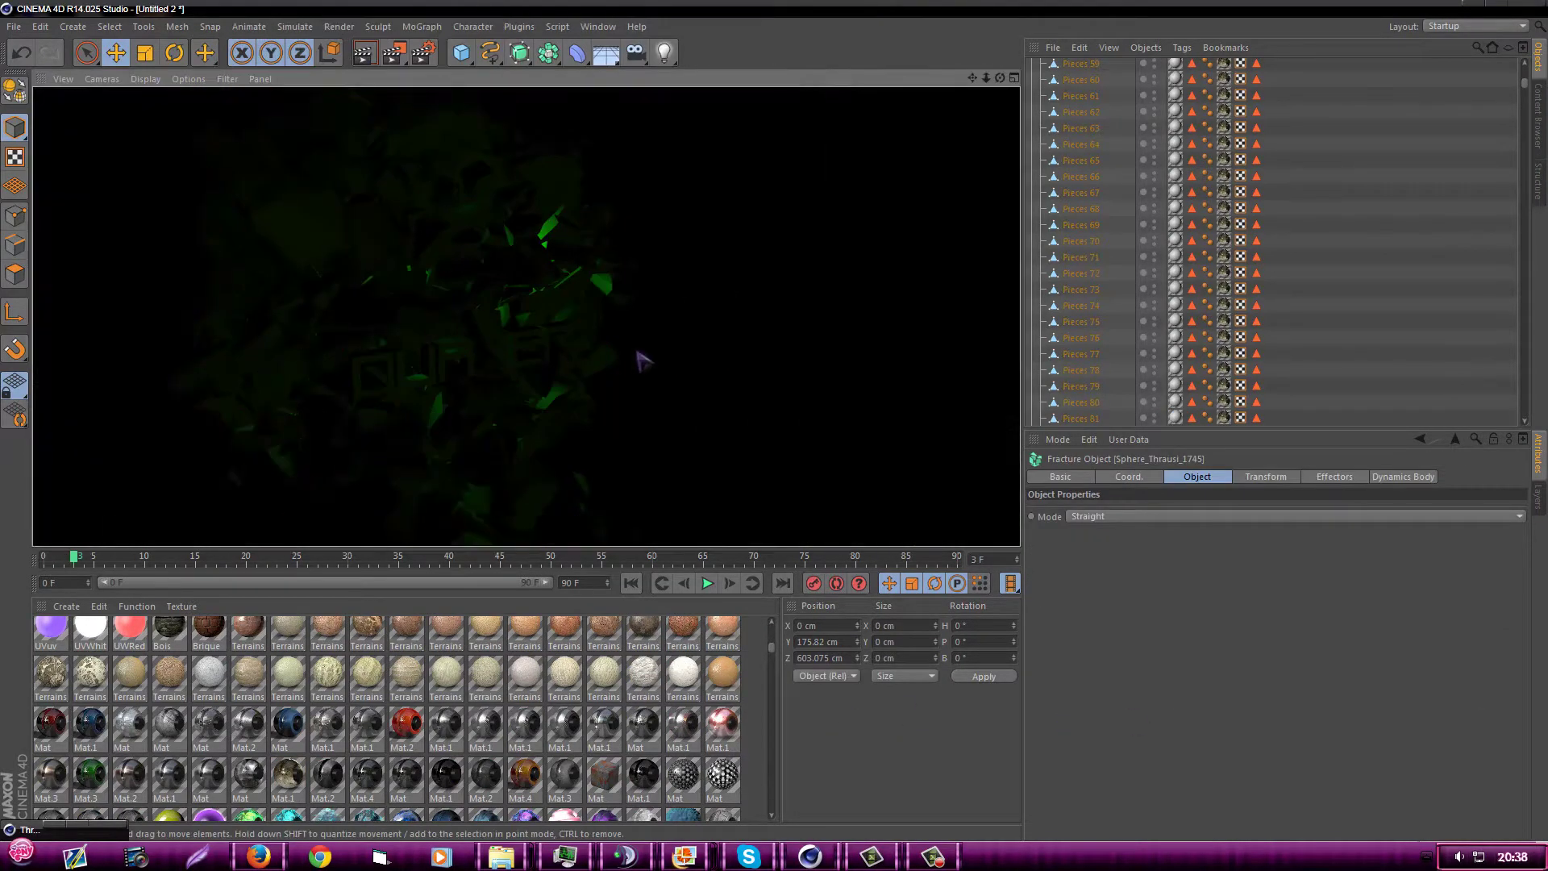
pyautogui.click(495, 366)
pyautogui.moveTo(495, 367); pyautogui.dragTo(339, 734)
pyautogui.scroll(-5, 339, 733)
pyautogui.moveTo(254, 642); pyautogui.dragTo(290, 653)
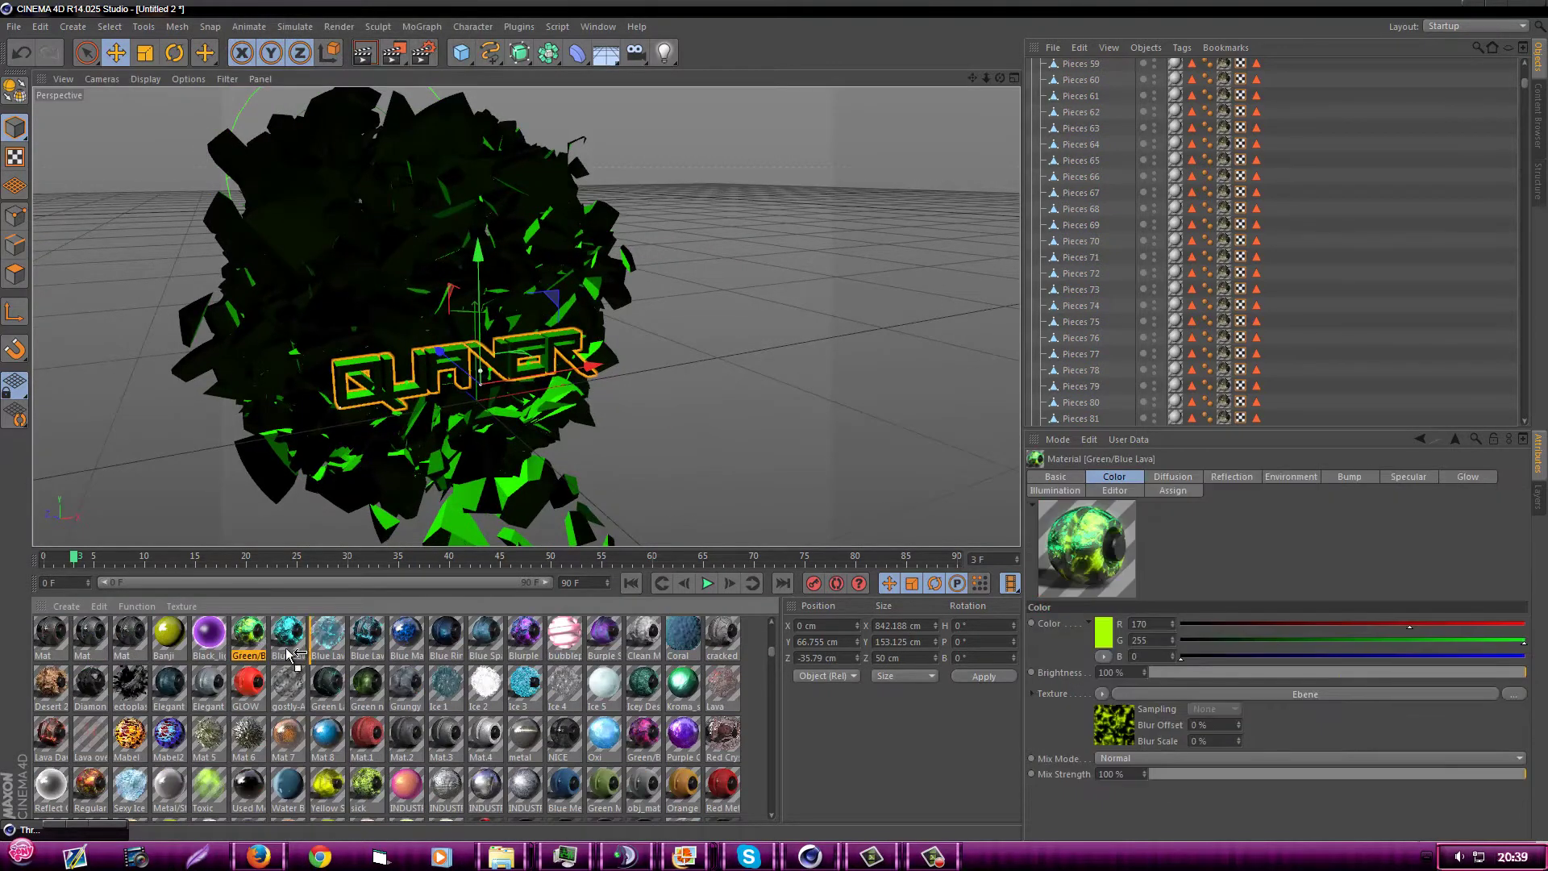
pyautogui.moveTo(1069, 425); pyautogui.dragTo(1069, 419)
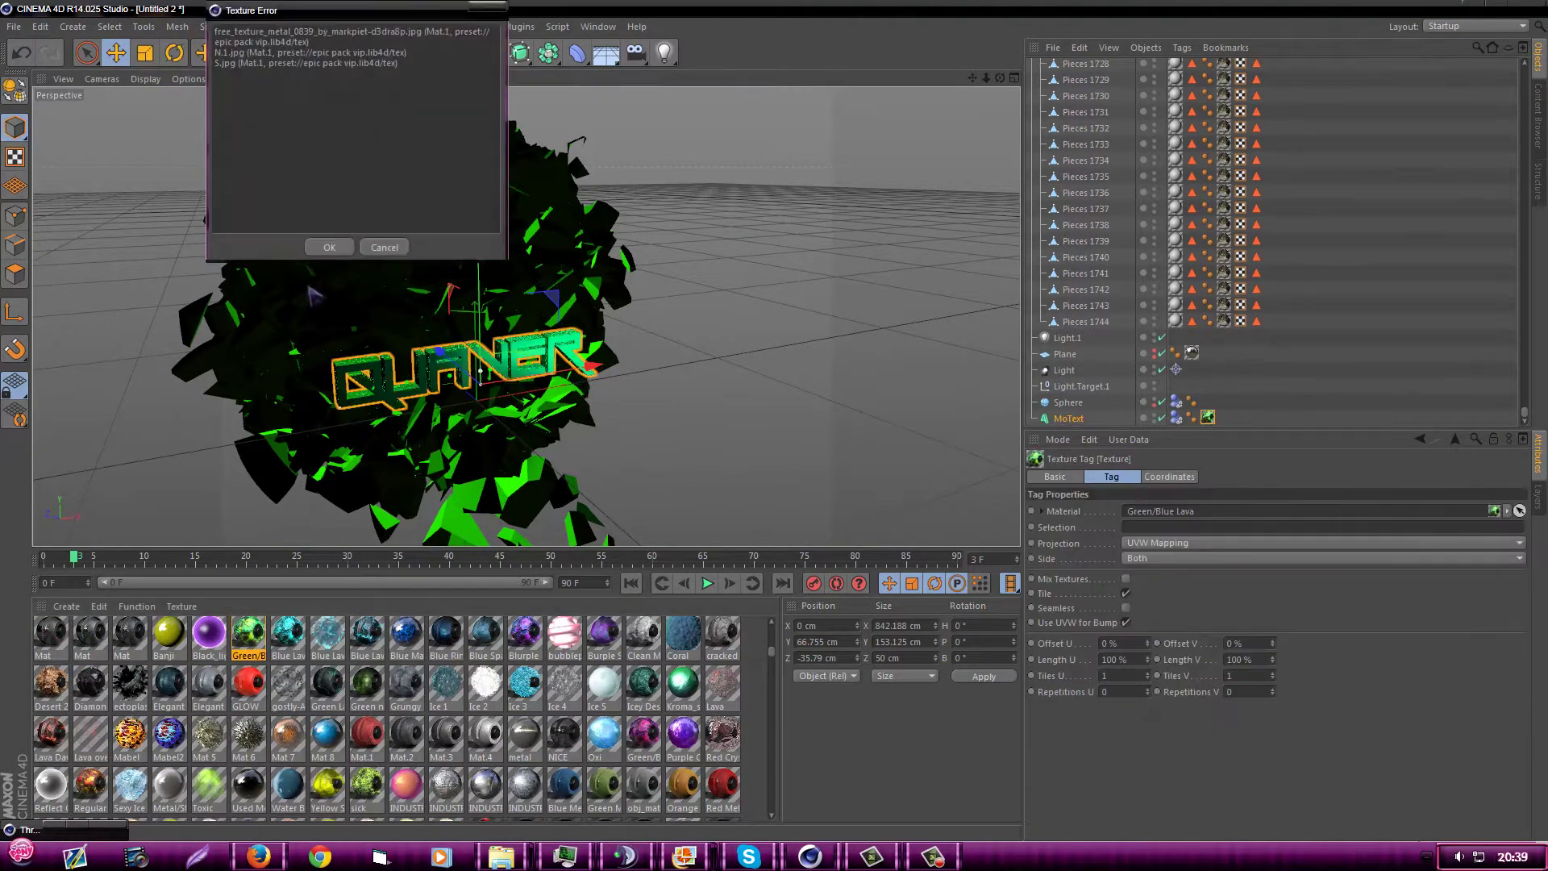
# - Play the simulation to frame 6 and set the QUAVER text height to 356 cm
pyautogui.click(707, 583)
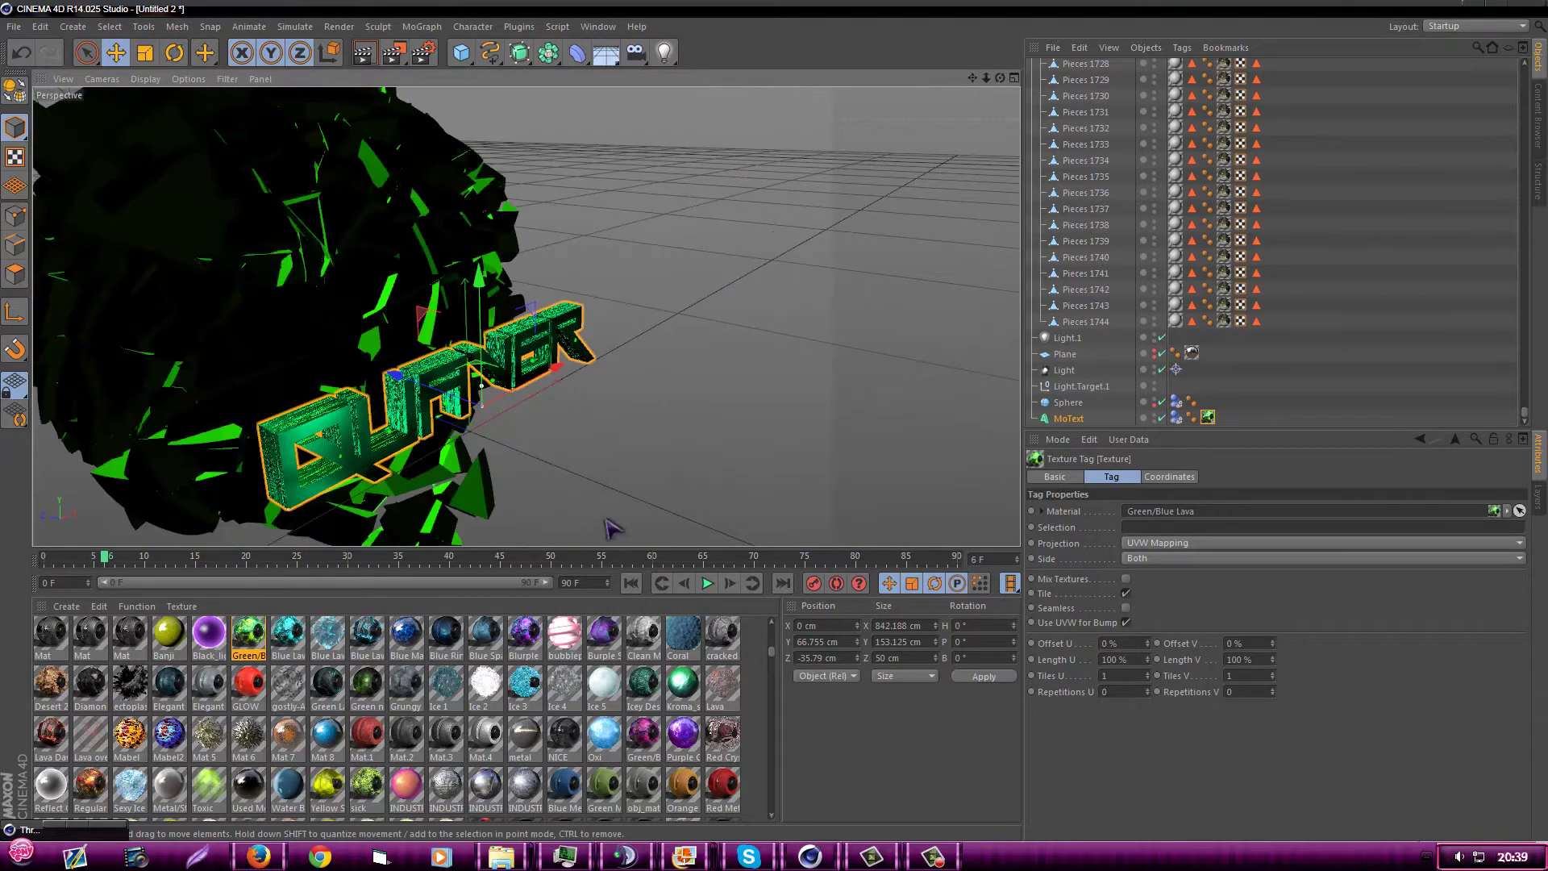
pyautogui.click(1068, 419)
pyautogui.click(1171, 663)
# - Restart the simulation, advance it to frame 4 and render the view of the text
pyautogui.click(631, 582)
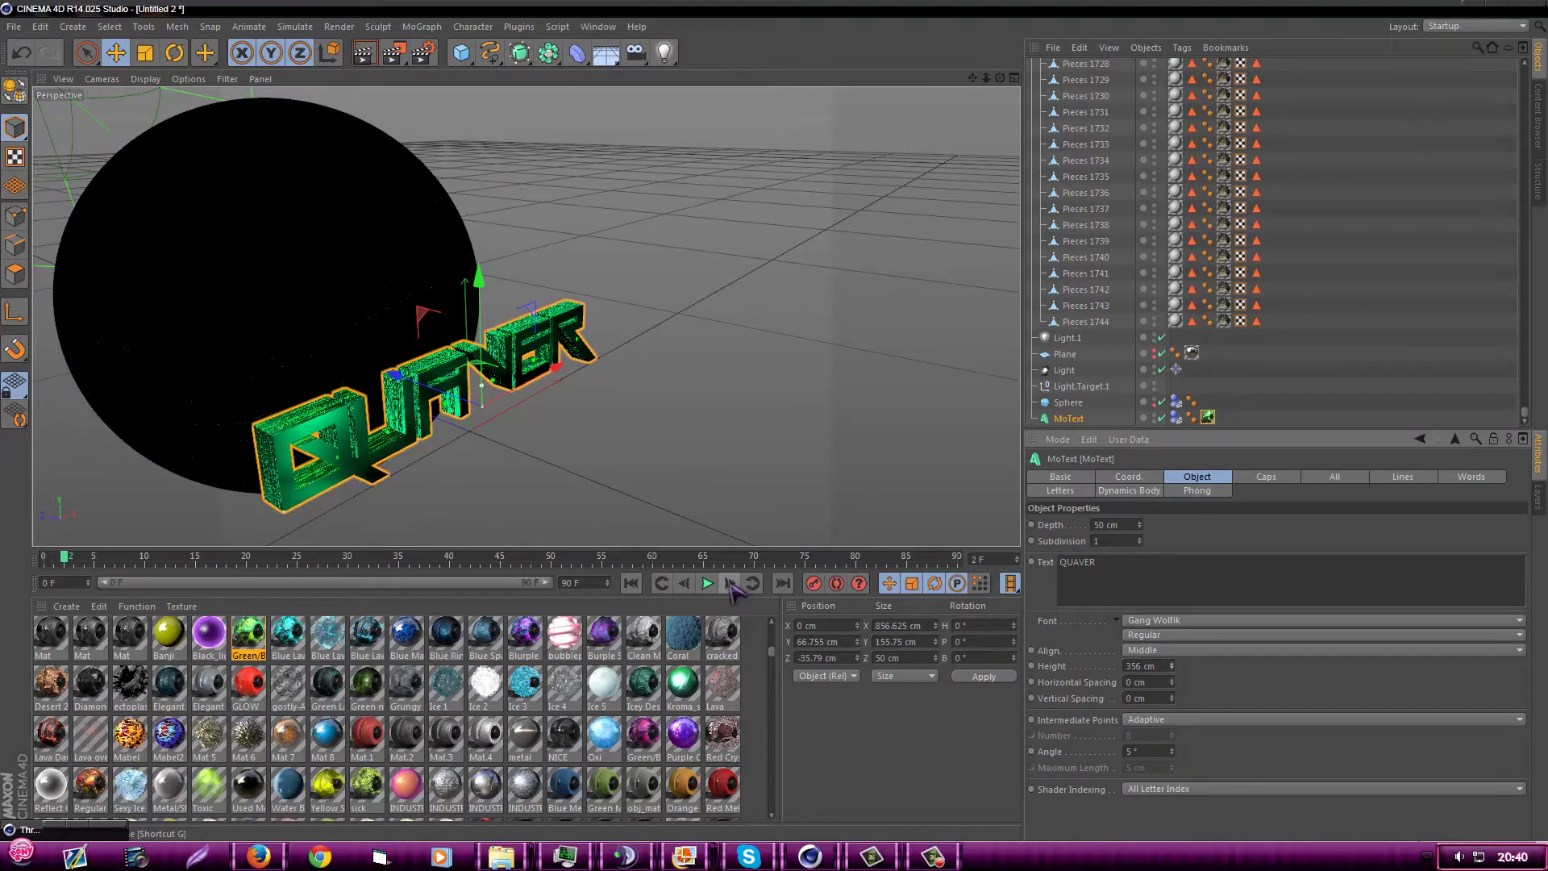
pyautogui.keyDown('alt'); pyautogui.moveTo(622, 508); pyautogui.dragTo(415, 383); pyautogui.keyUp('alt')
pyautogui.hotkey('ctrl', 'r')
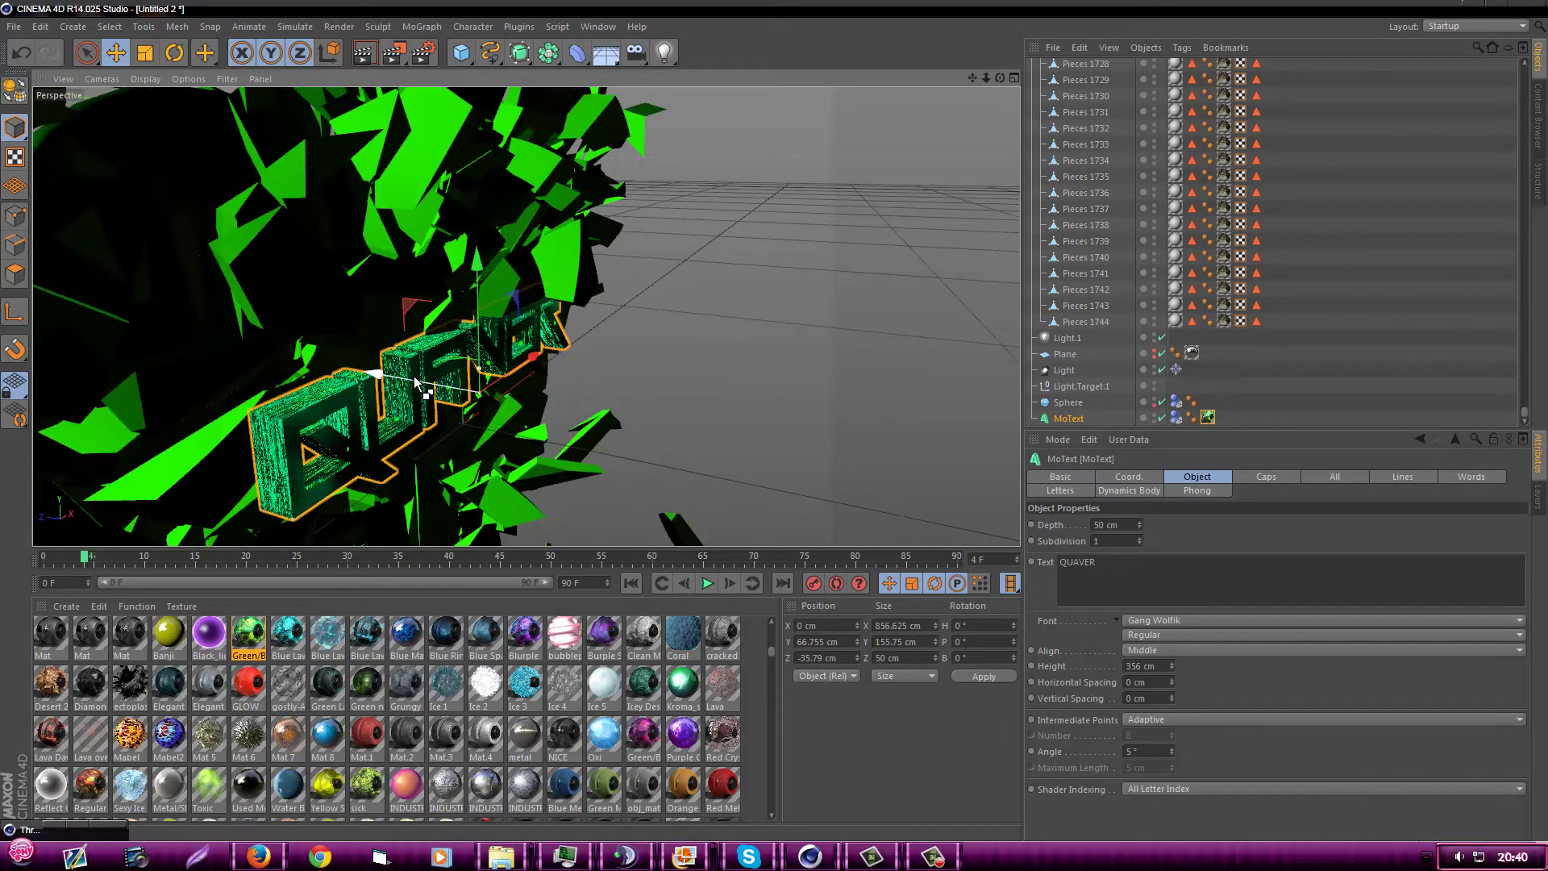
# - Give the duplicate QUAVER text a fillet end cap with 1 step and a 5 cm radius
pyautogui.click(624, 856)
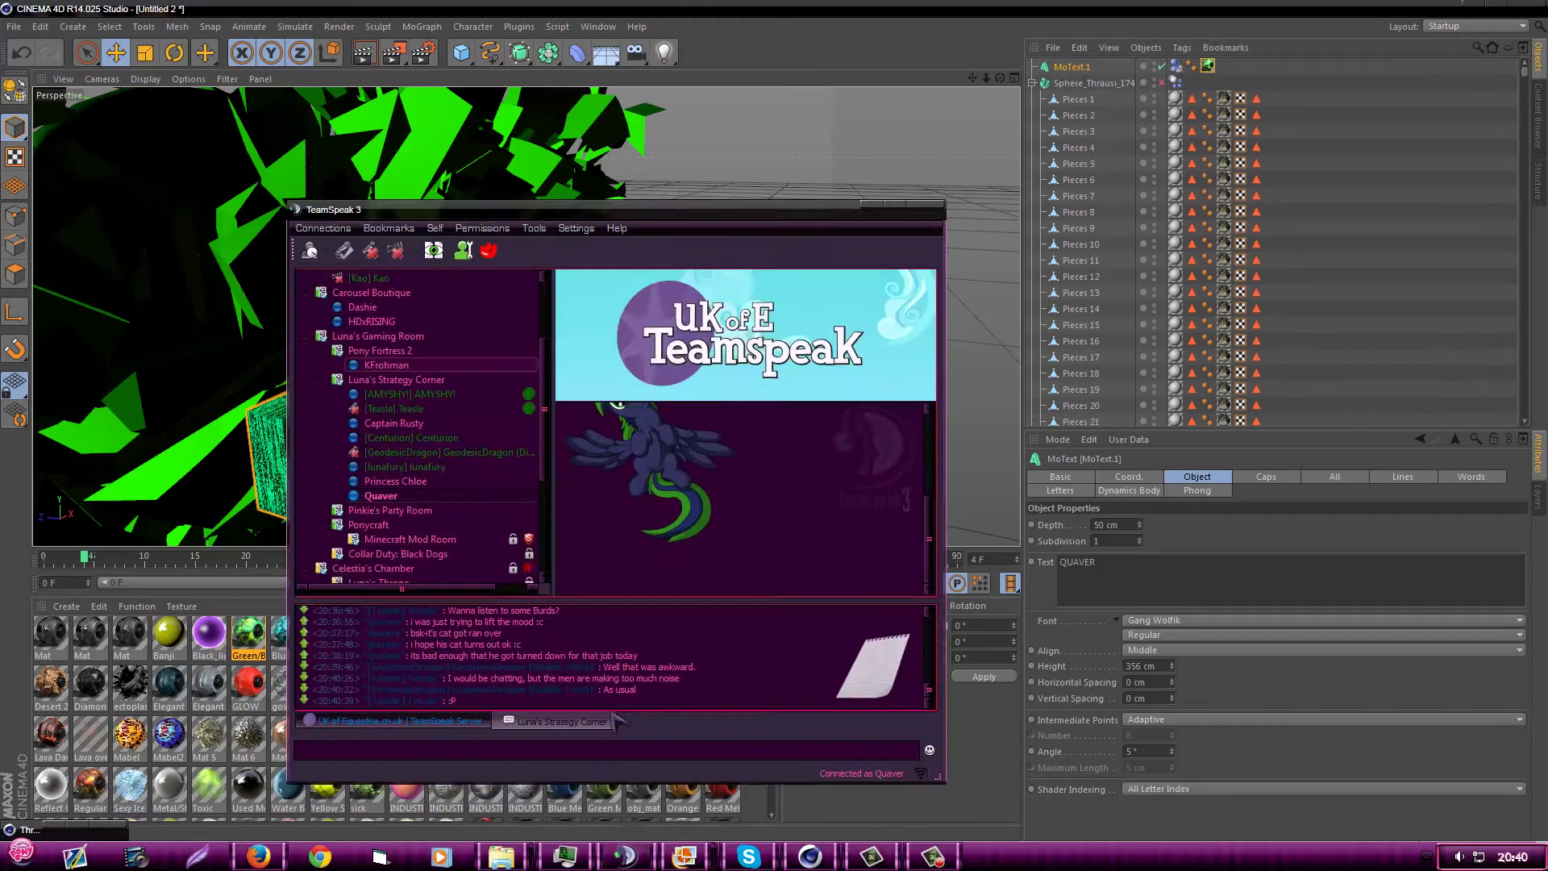
pyautogui.click(1070, 70)
pyautogui.scroll(2, 1090, 77)
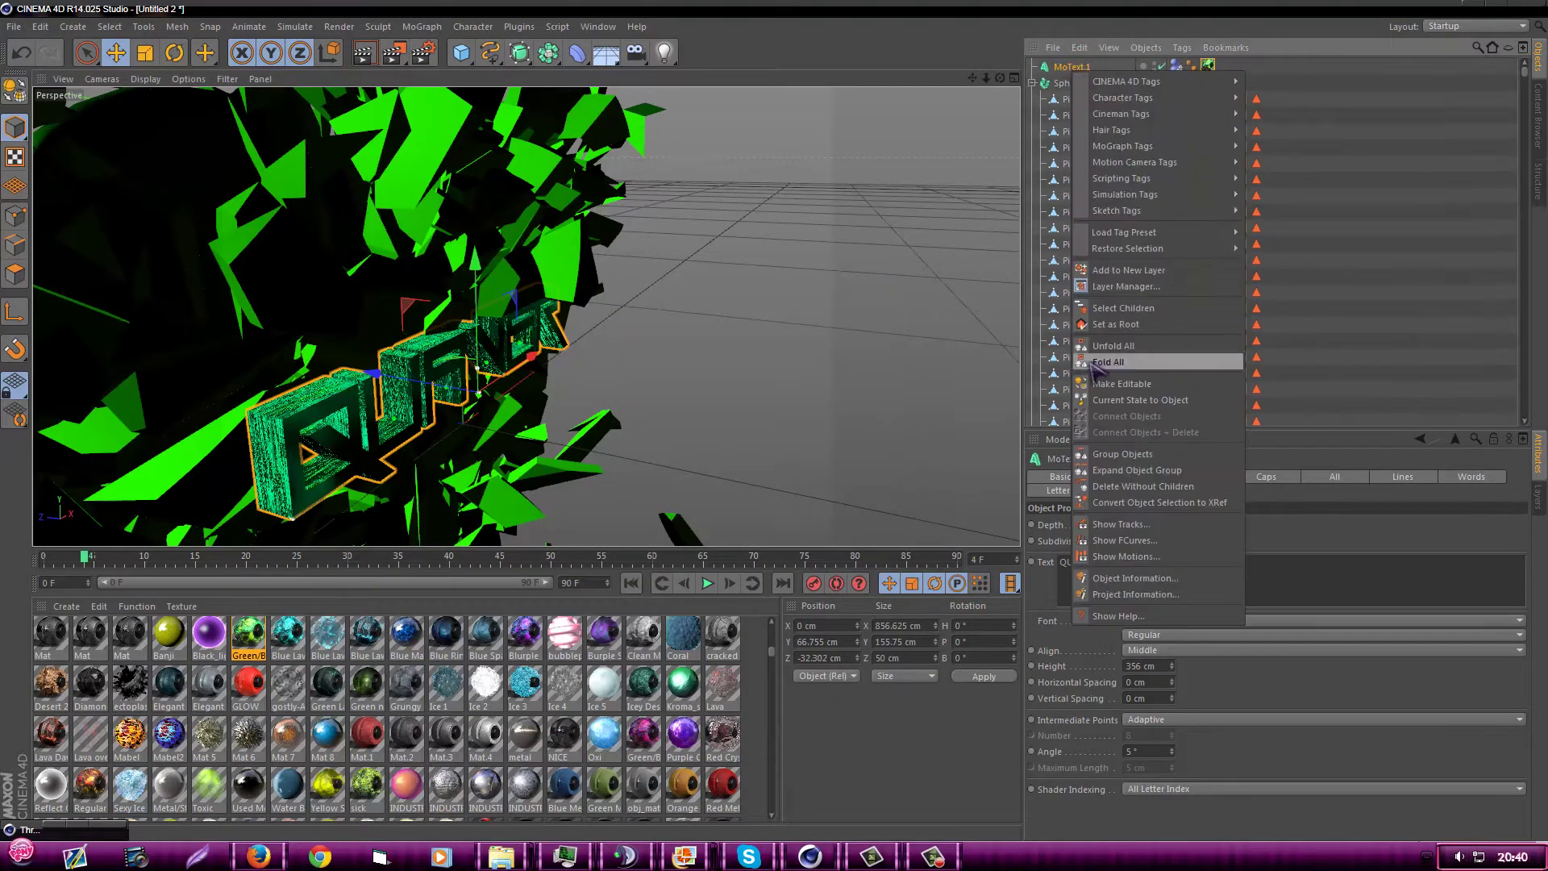
pyautogui.click(1266, 476)
pyautogui.click(1185, 573)
pyautogui.click(1128, 588)
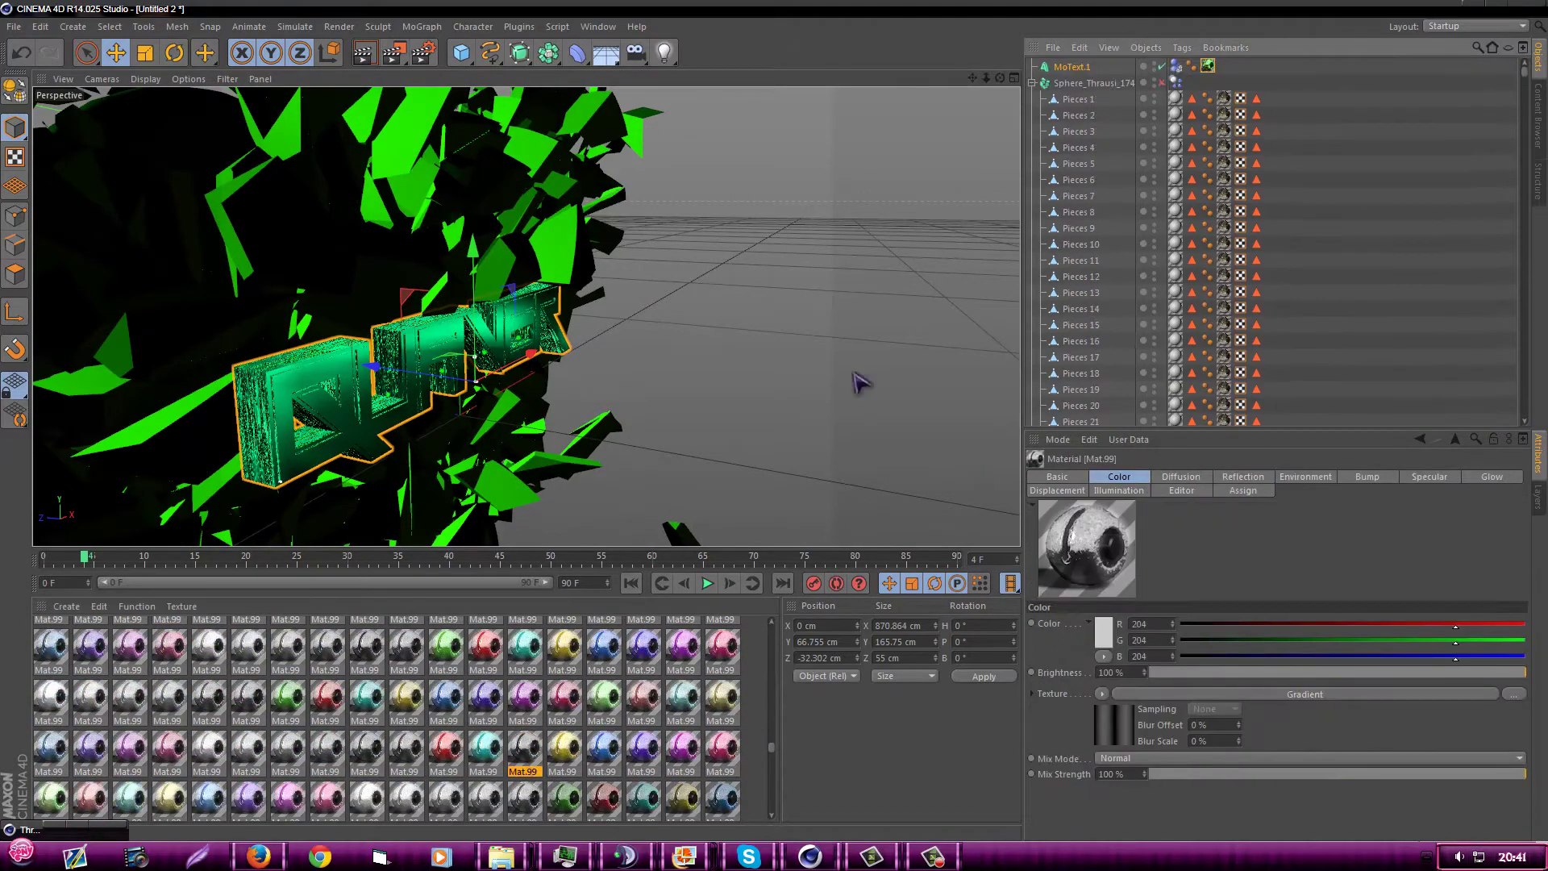
# - Apply a grey Mat.99 gradient material to the duplicate text and render the scene to the Picture Viewer
pyautogui.moveTo(485, 753); pyautogui.dragTo(569, 469)
pyautogui.hotkey('shift', 'r')
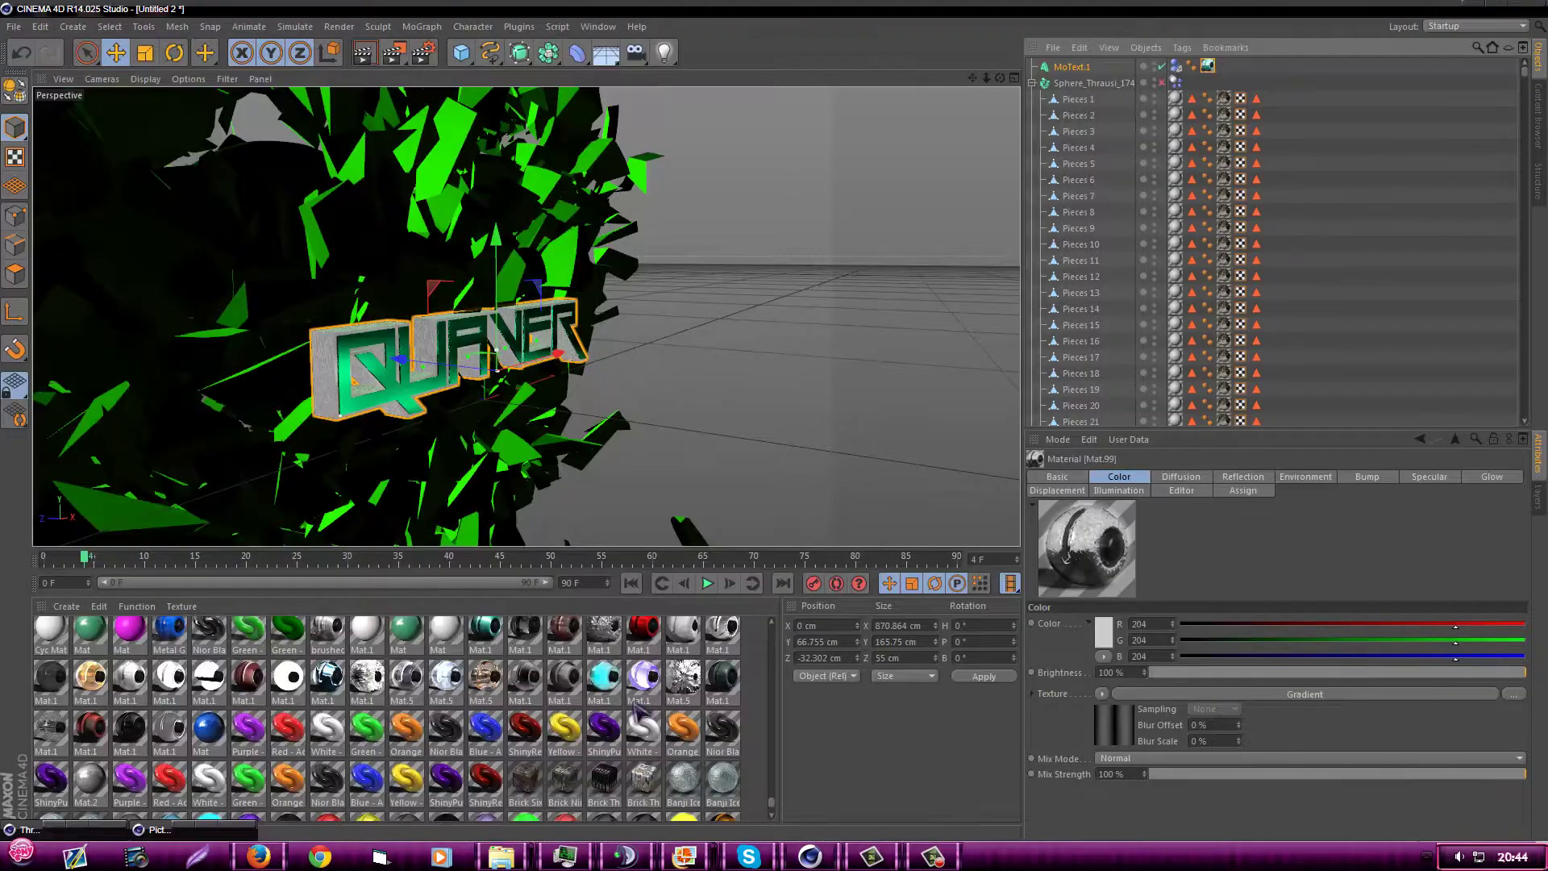
pyautogui.click(367, 55)
pyautogui.click(709, 398)
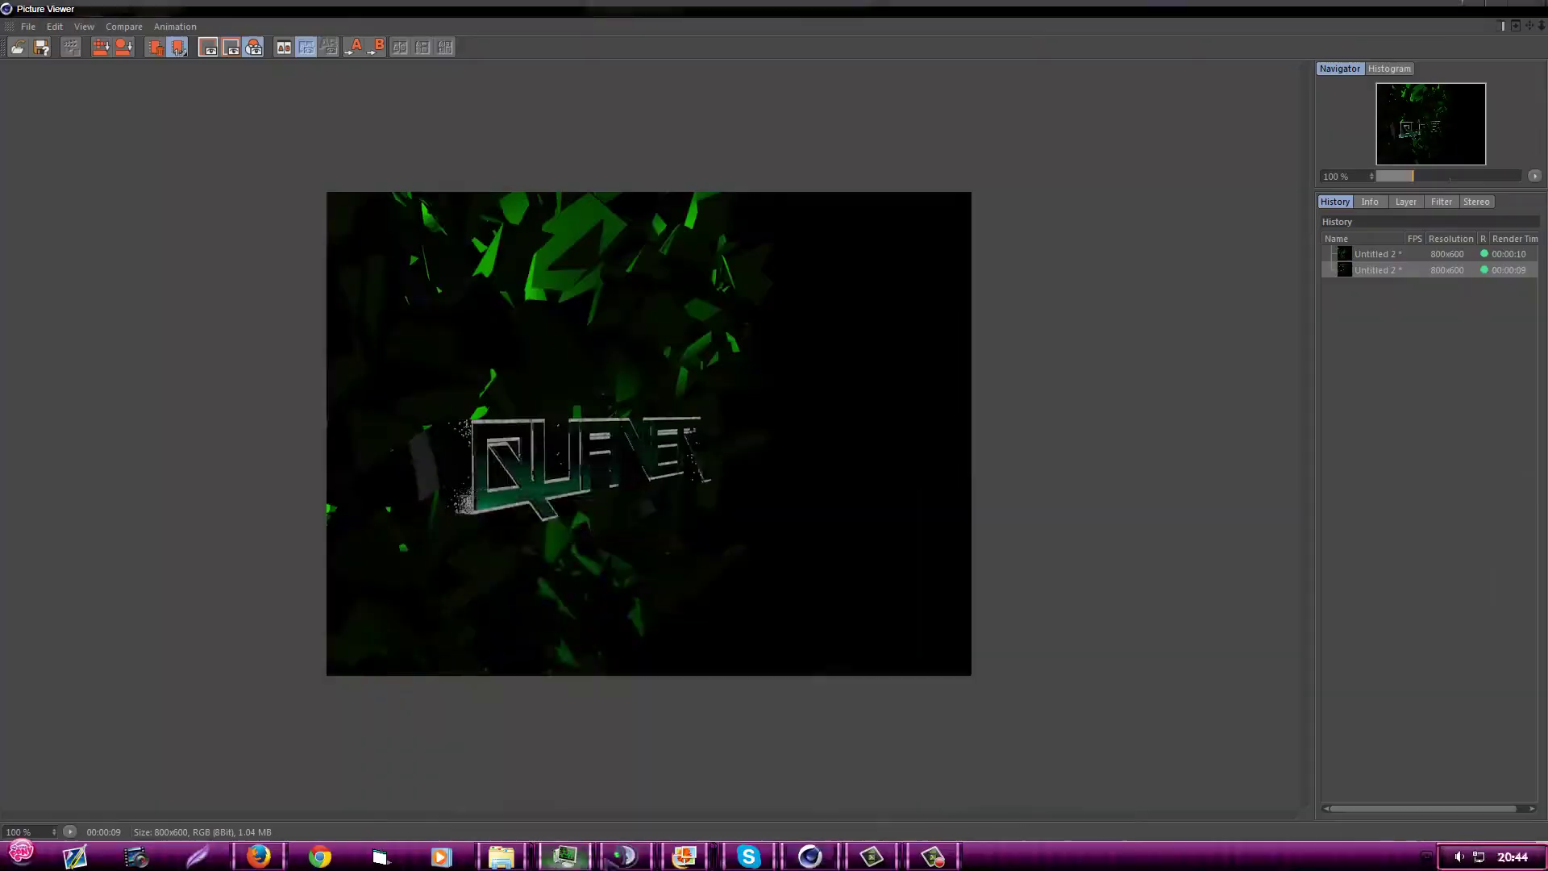
pyautogui.click(564, 856)
pyautogui.click(544, 723)
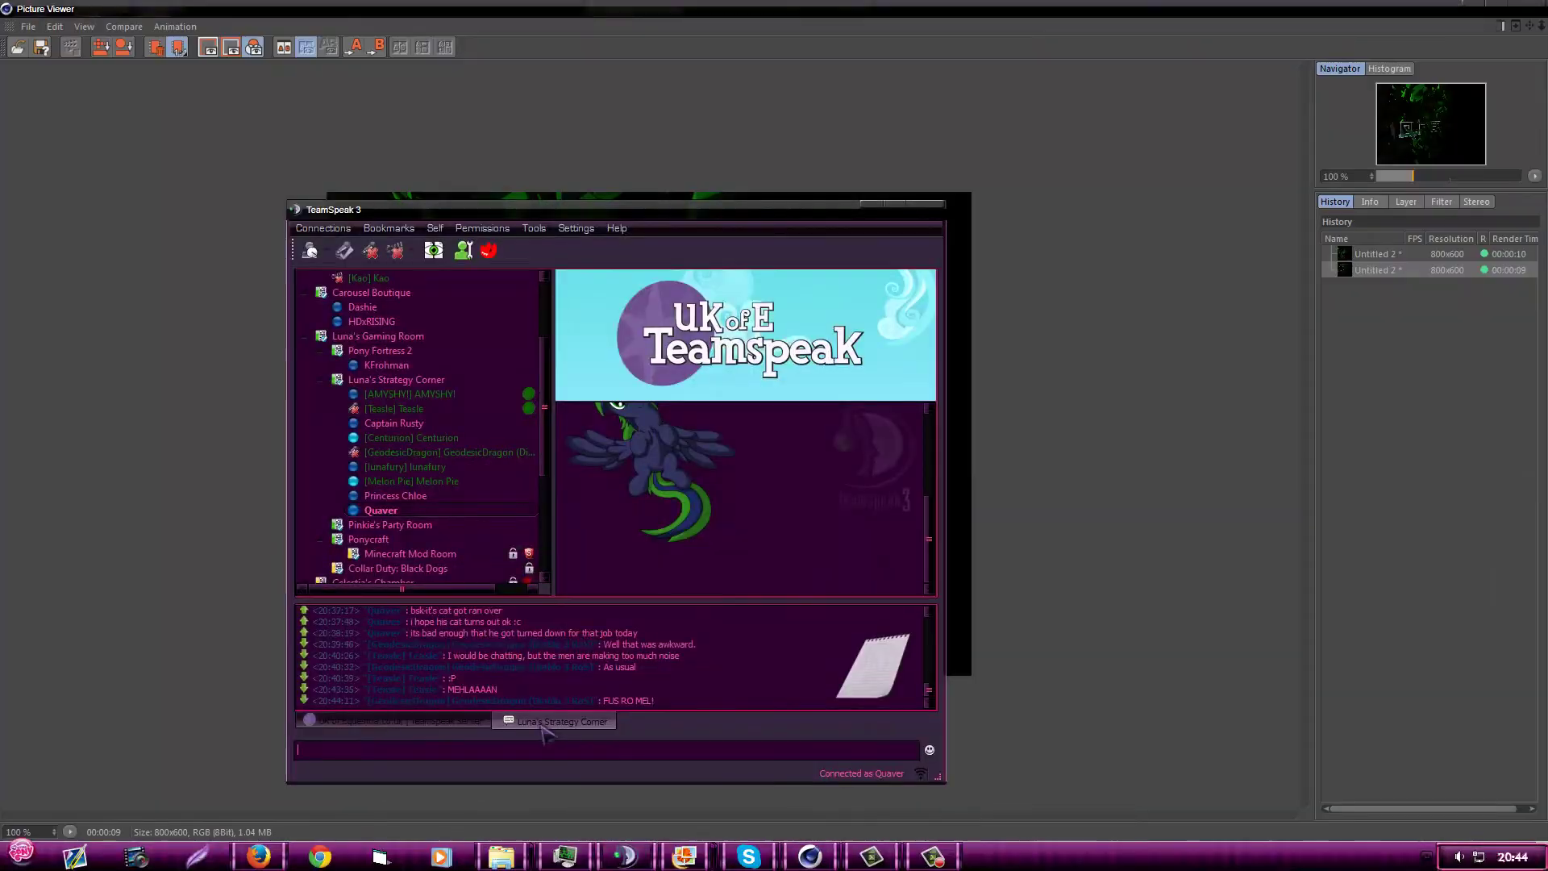
pyautogui.click(258, 856)
pyautogui.click(448, 127)
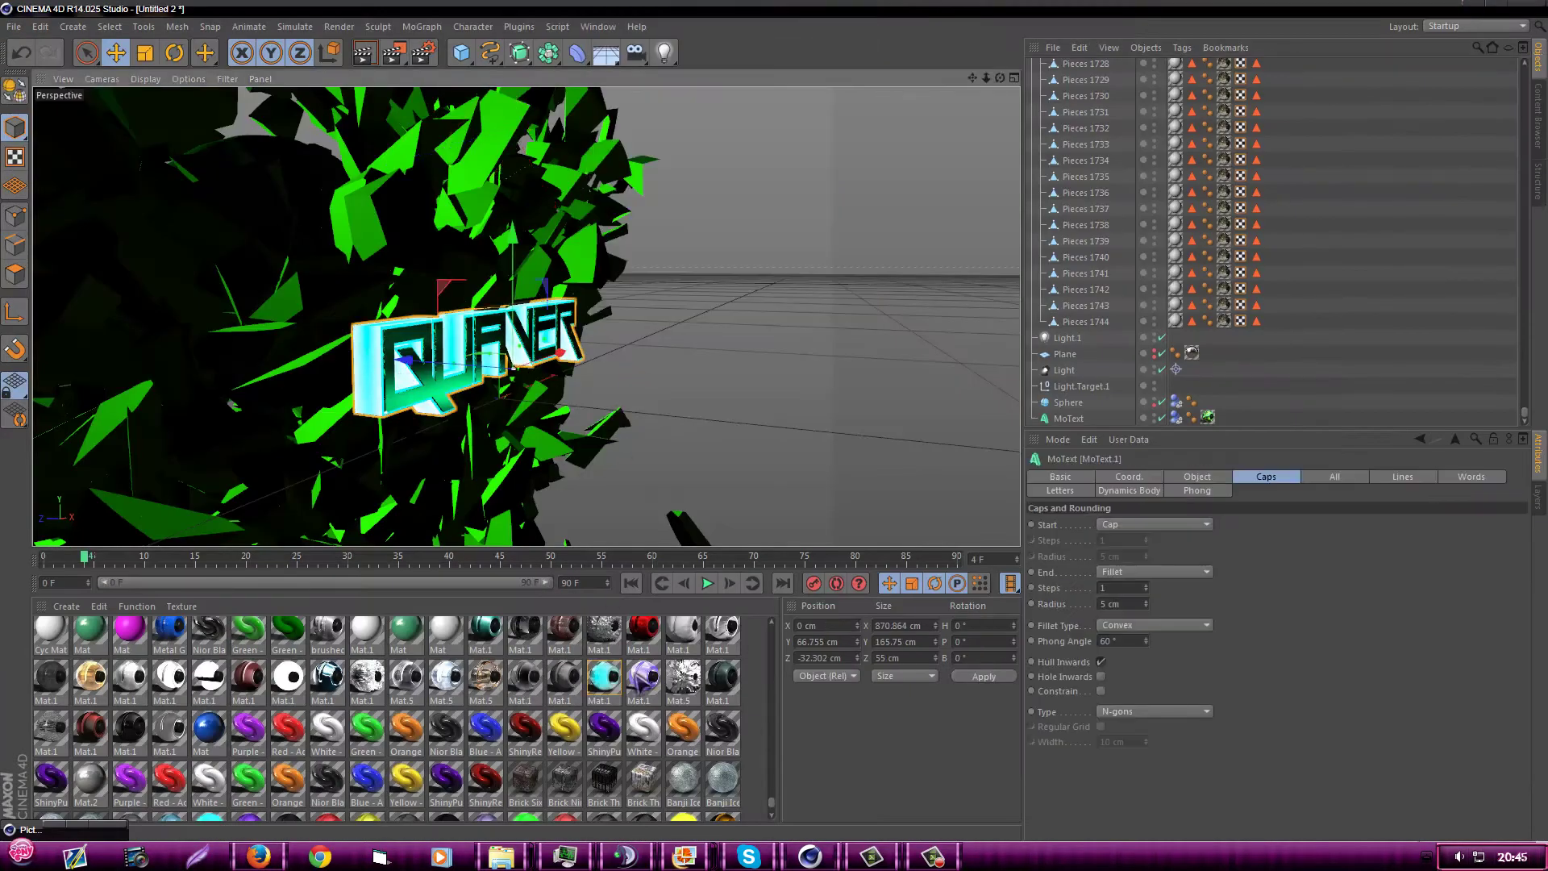
# - Apply the Bronze material to the duplicate QUAVER text and render the view
pyautogui.scroll(5, 536, 715)
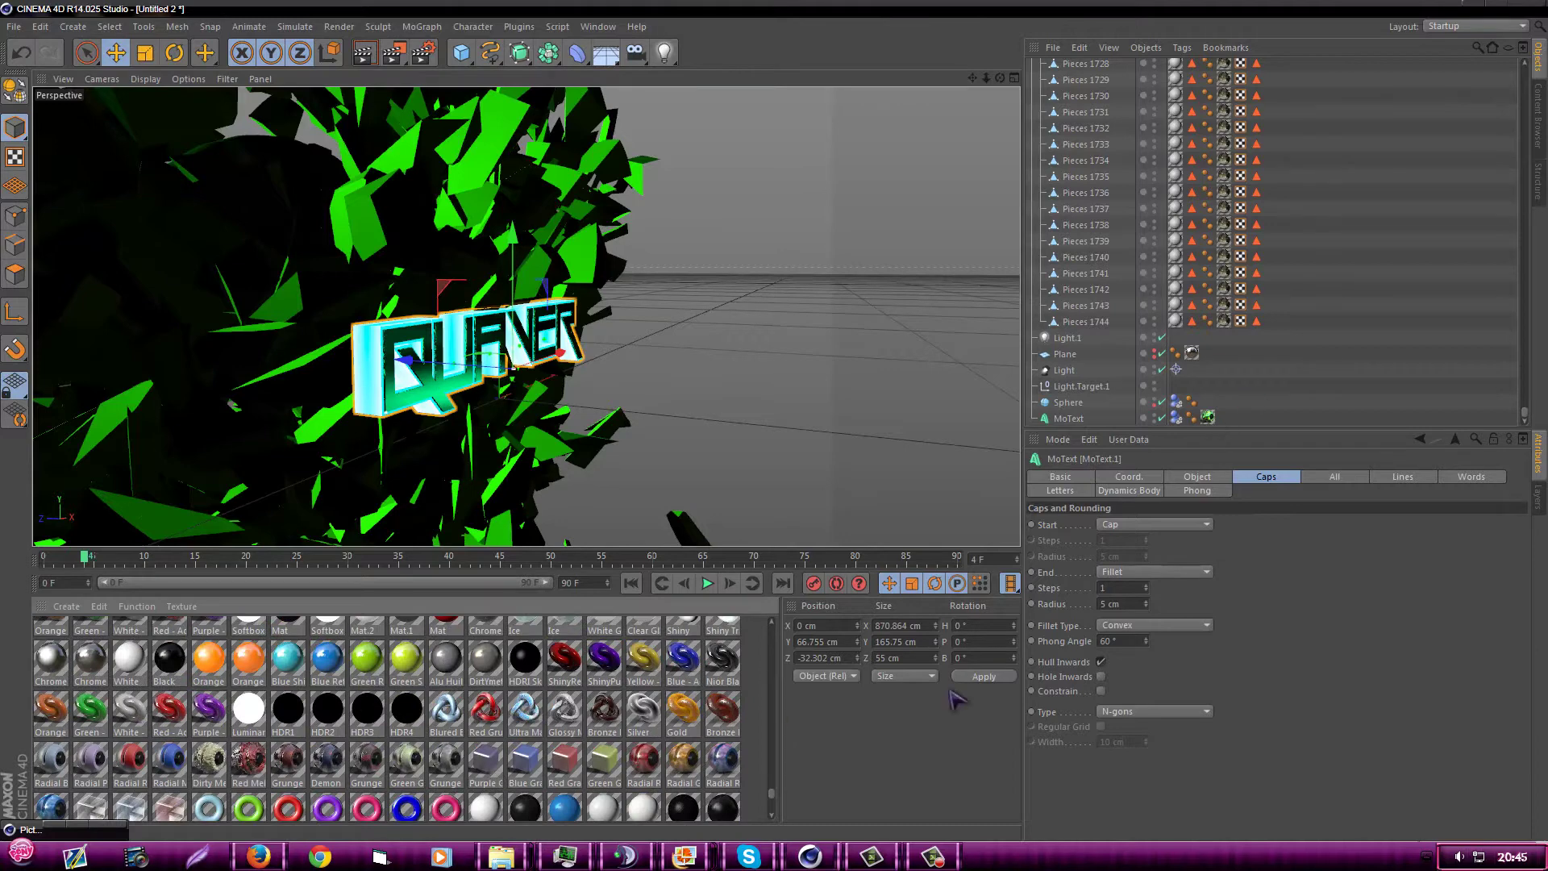
pyautogui.moveTo(604, 710); pyautogui.dragTo(394, 400)
pyautogui.hotkey('ctrl', 'r')
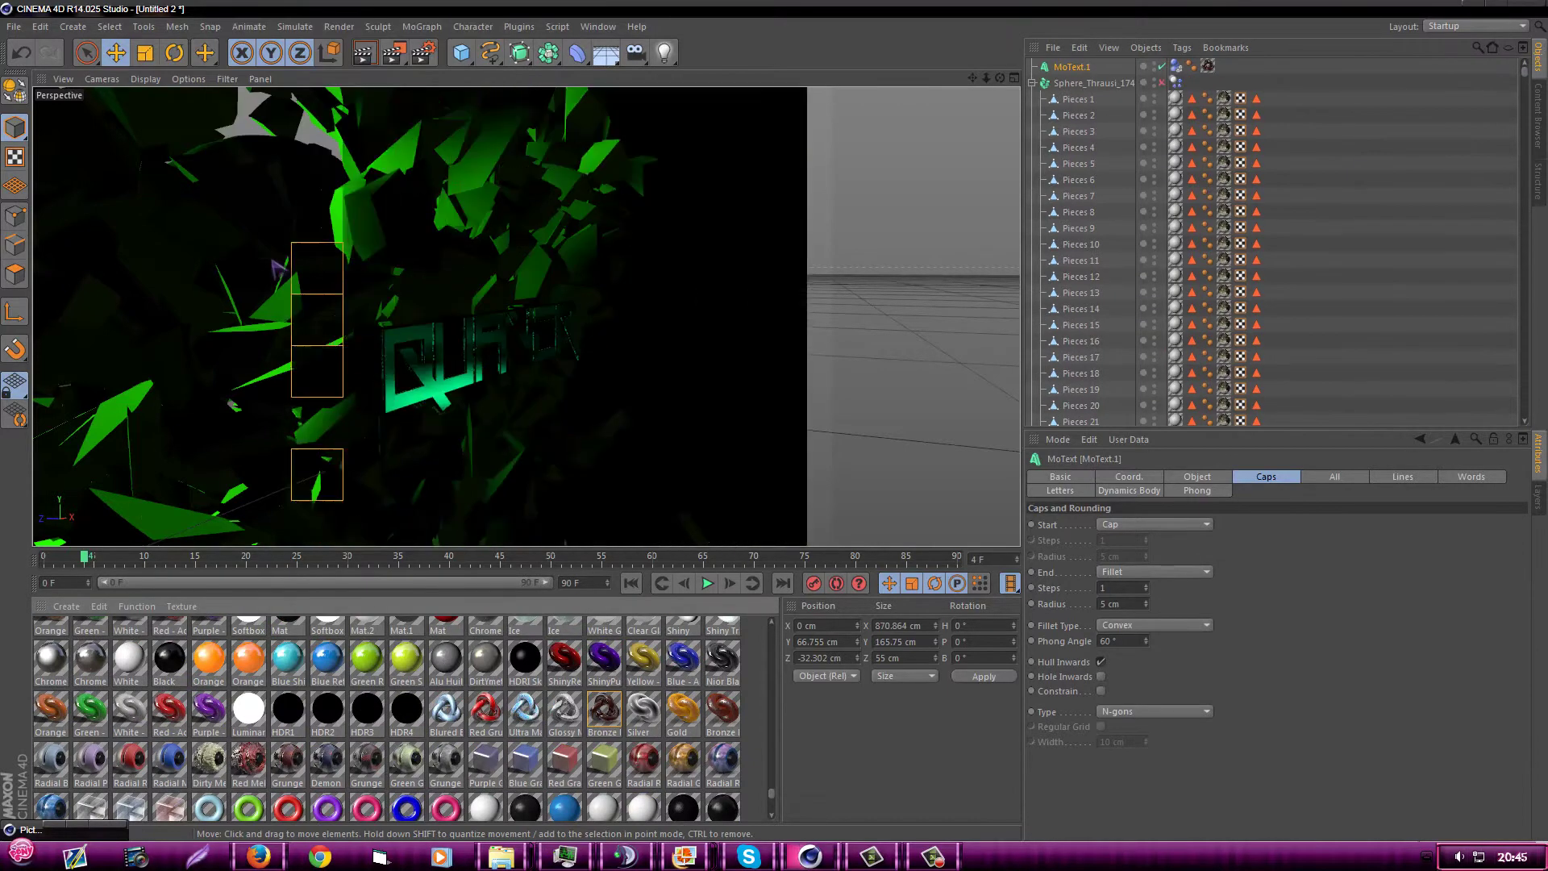
# - Configure the render settings for a 2560 x 1600 pixel output saved as PNG
pyautogui.click(386, 203)
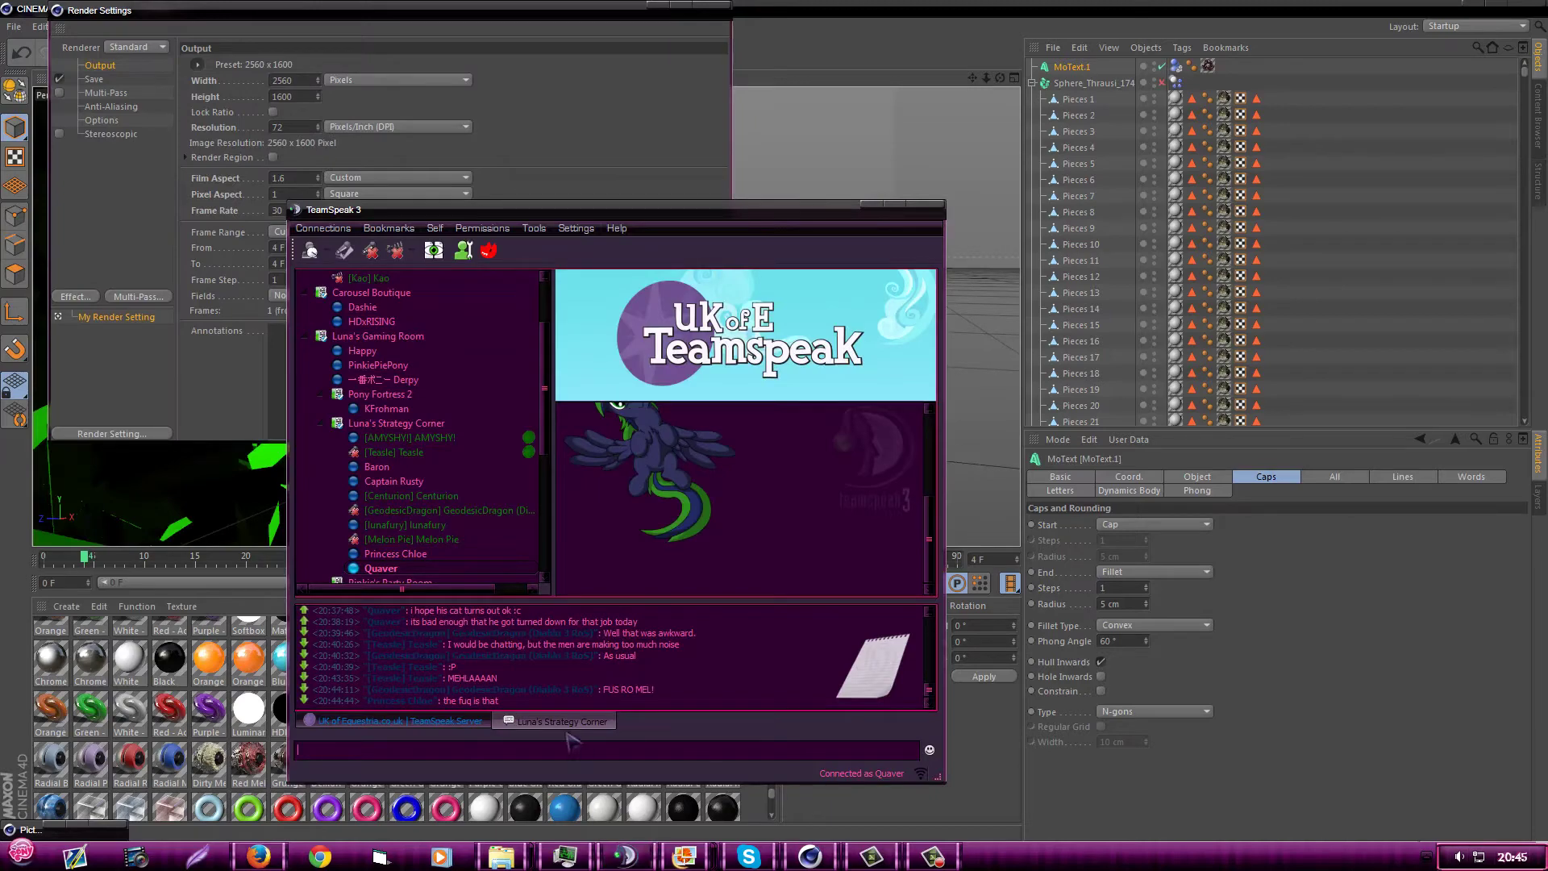
pyautogui.click(93, 78)
pyautogui.click(371, 109)
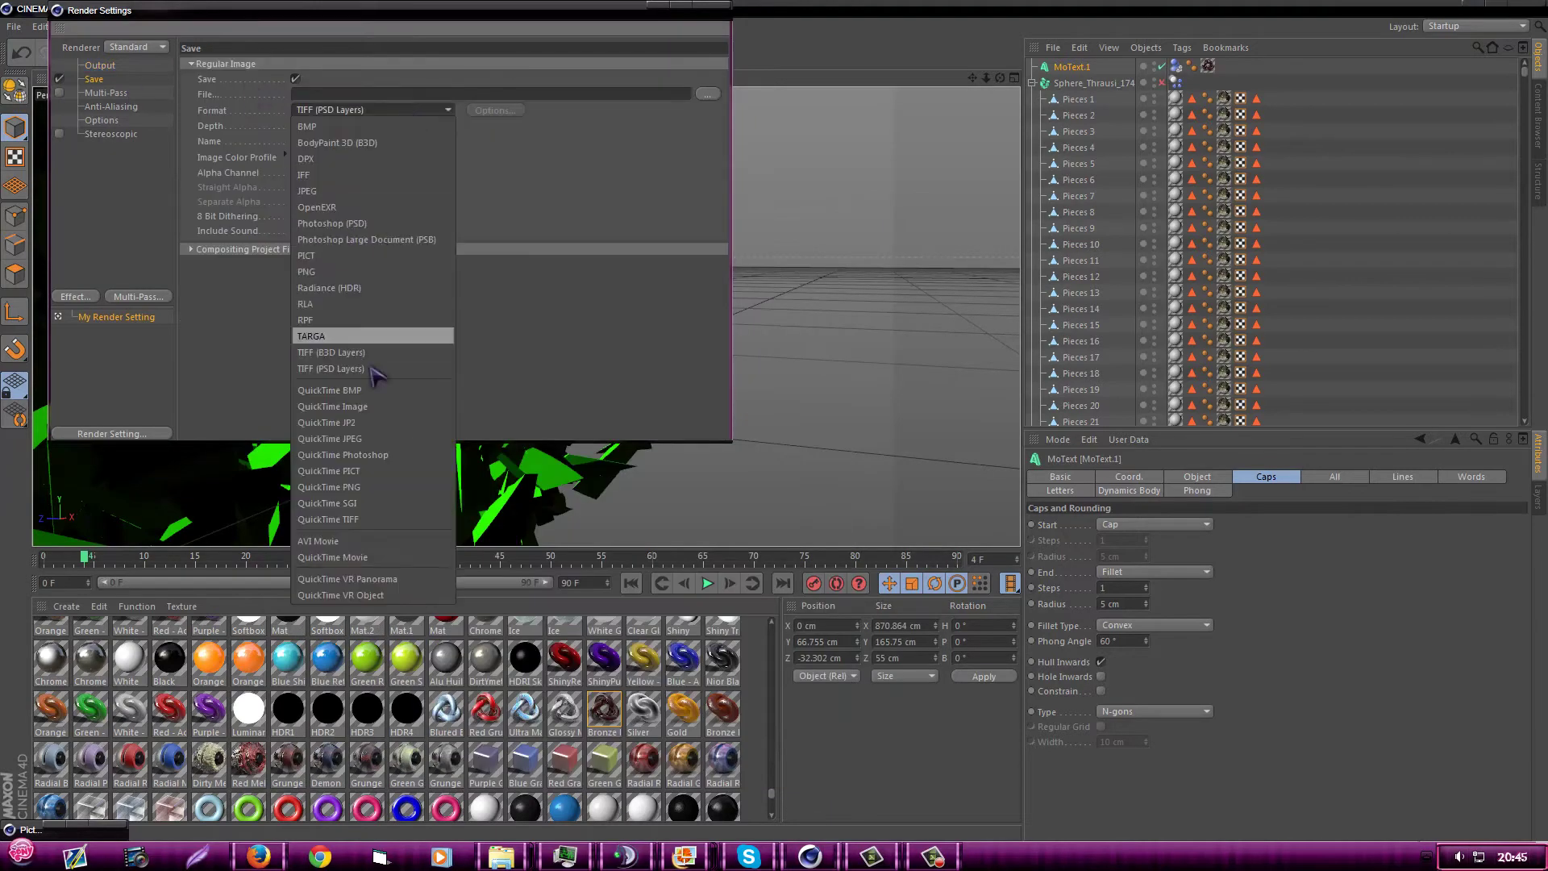
pyautogui.click(406, 272)
pyautogui.click(399, 124)
# - Open the render queue to prepare the scene's final render
pyautogui.click(339, 27)
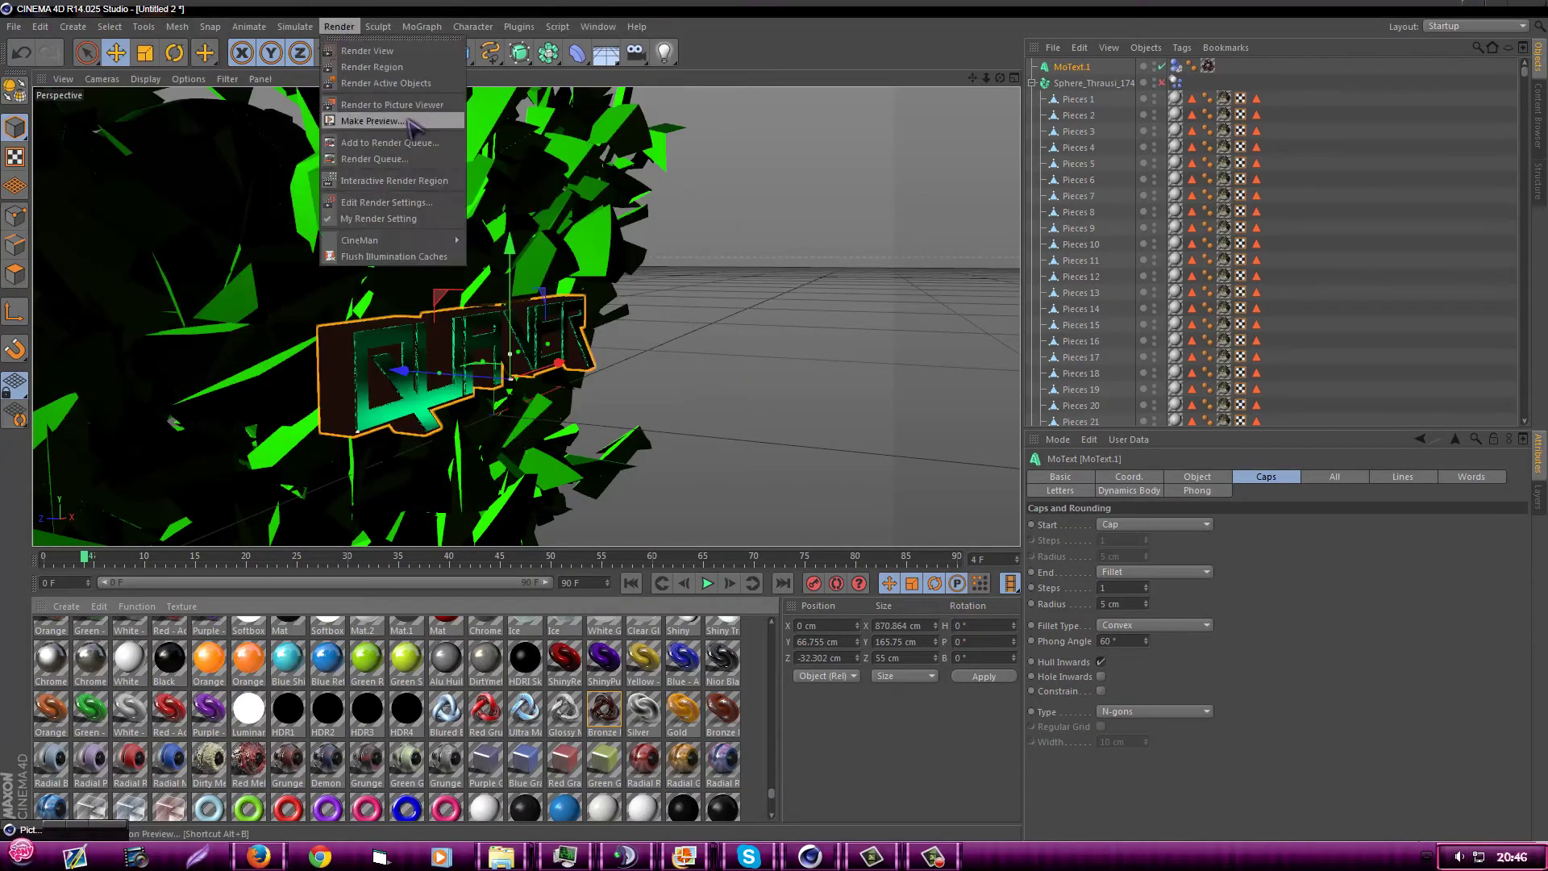
pyautogui.click(379, 129)
pyautogui.press('Return')
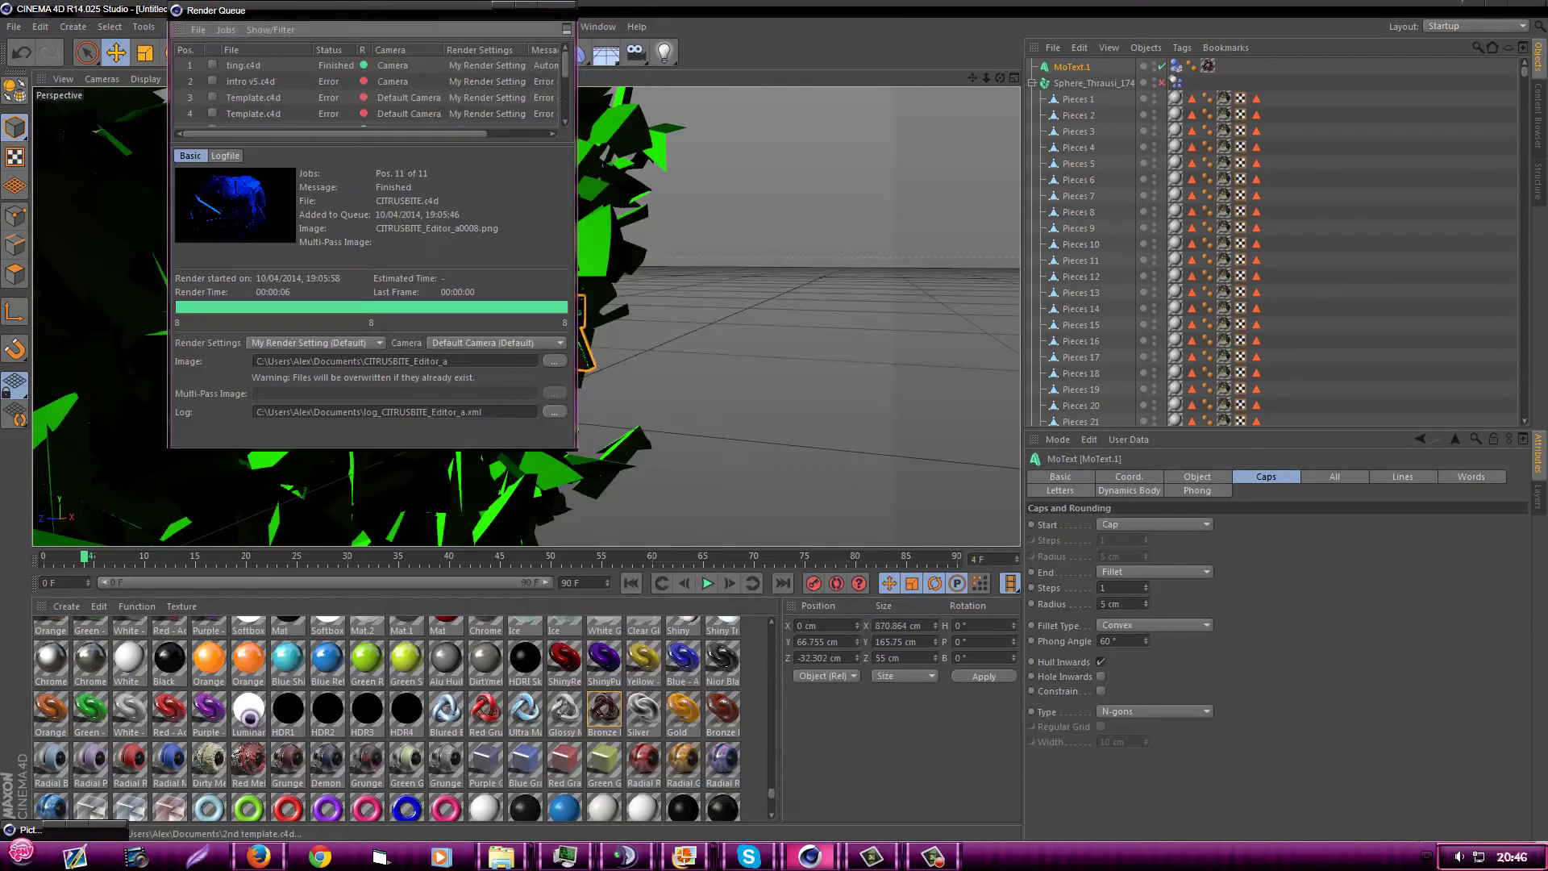